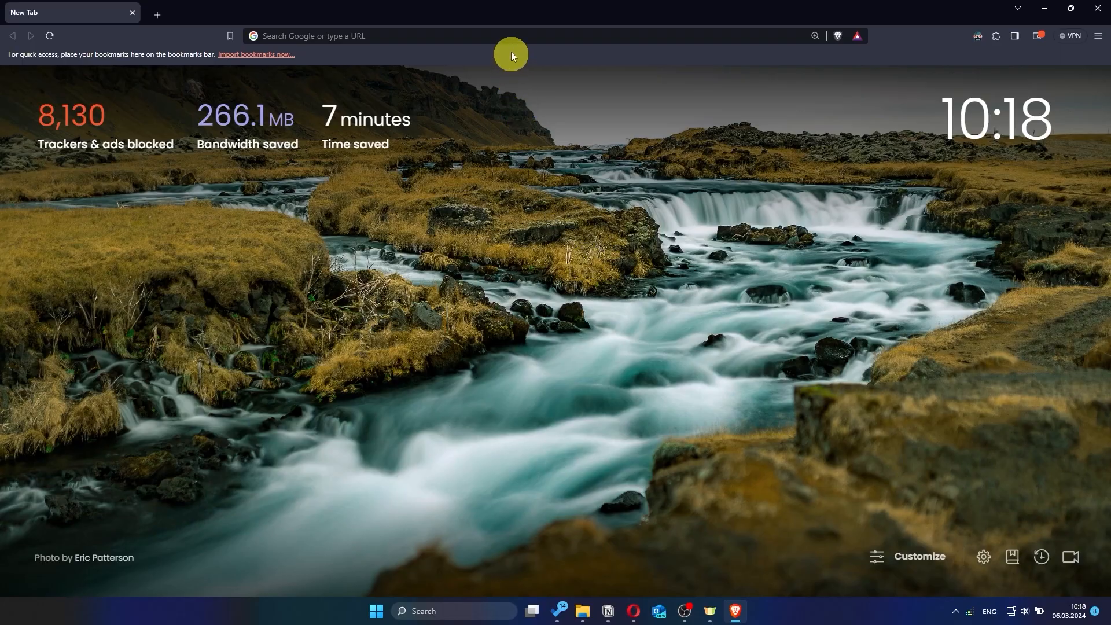
Load asusrouter.com in Brave to reach the RT-AC1200 V2 sign-in page
{"action": "left_click", "coordinate": [510, 36]}
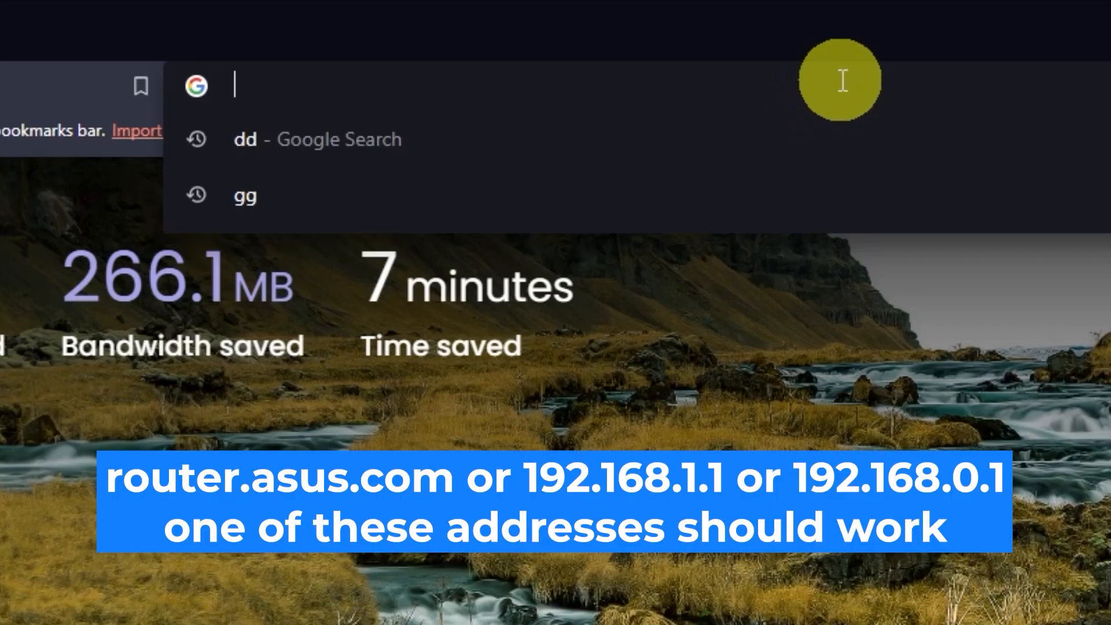
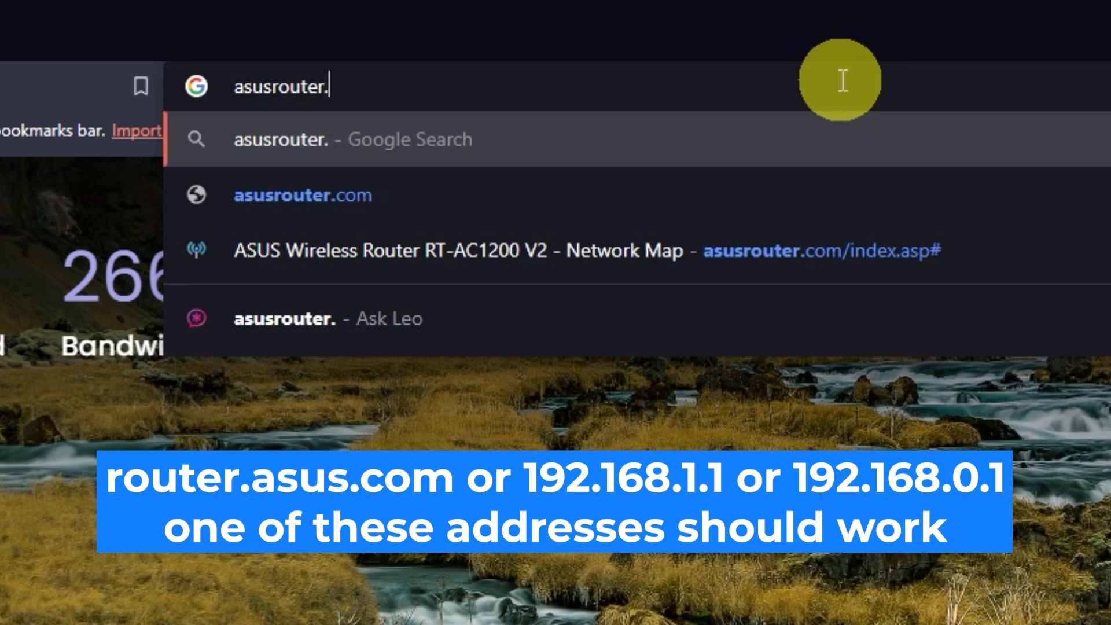
{"action": "key", "text": "Return"}
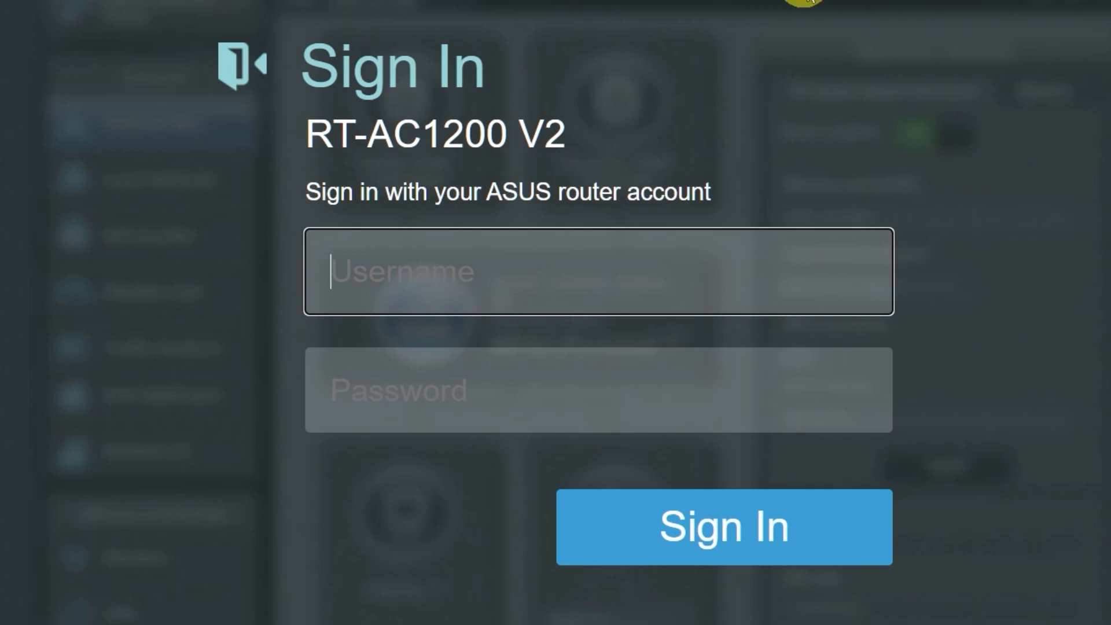
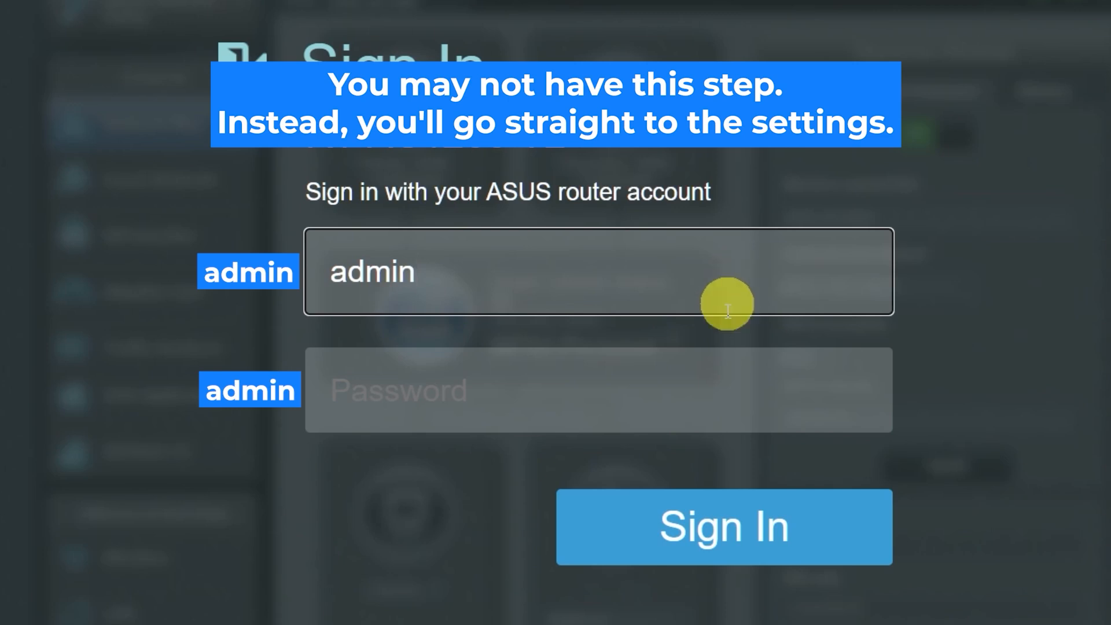
{"action": "left_click", "coordinate": [695, 395]}
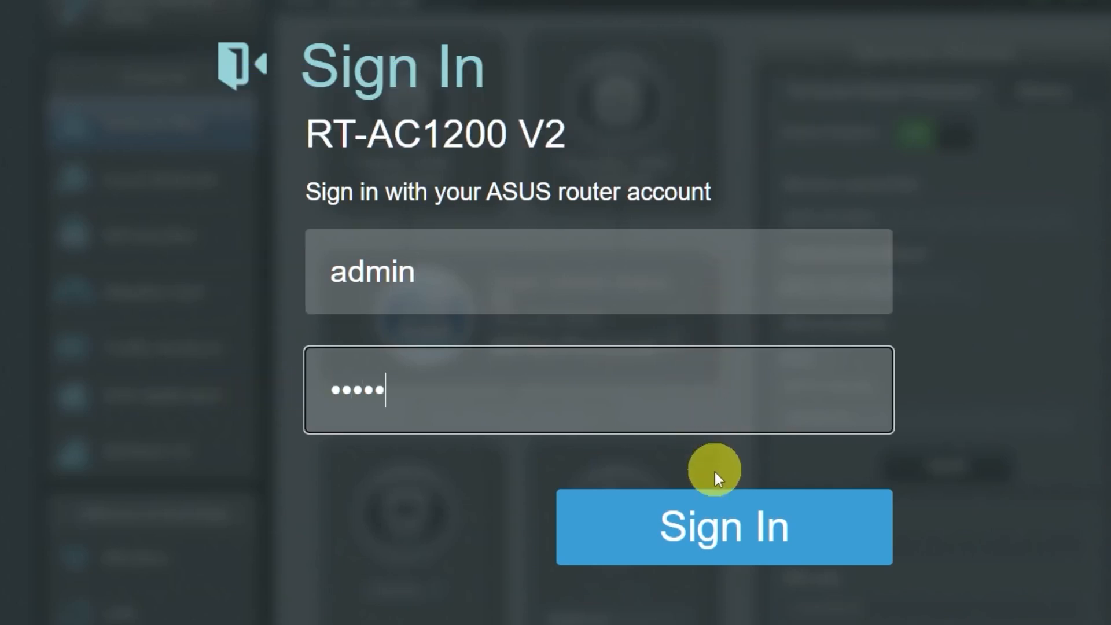
{"action": "left_click", "coordinate": [711, 523]}
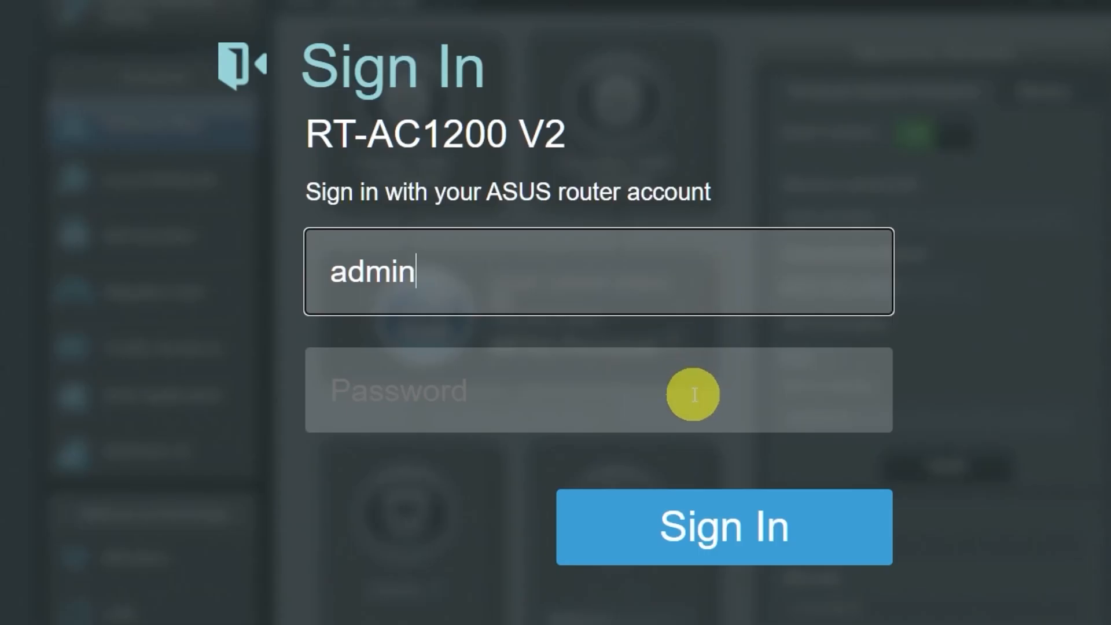
{"action": "left_click", "coordinate": [694, 393]}
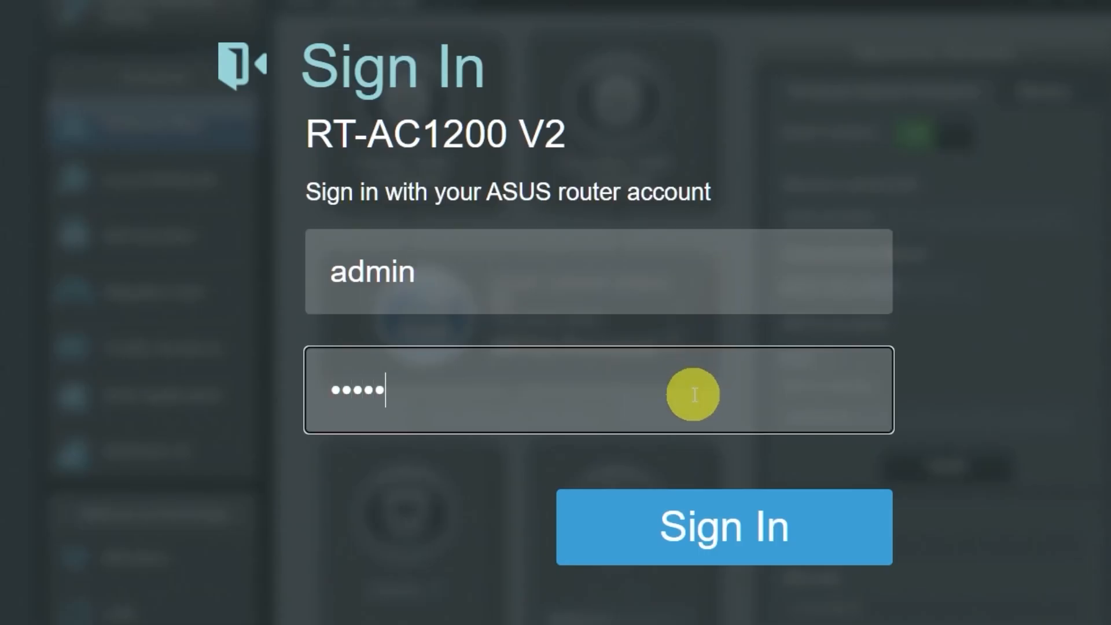
{"action": "left_click", "coordinate": [706, 525]}
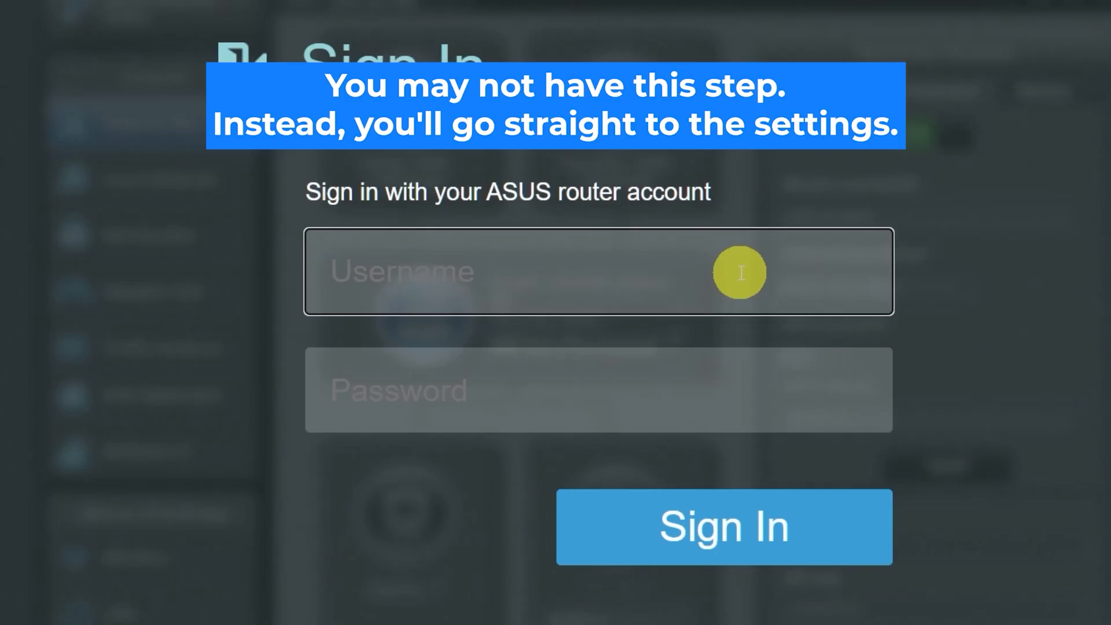
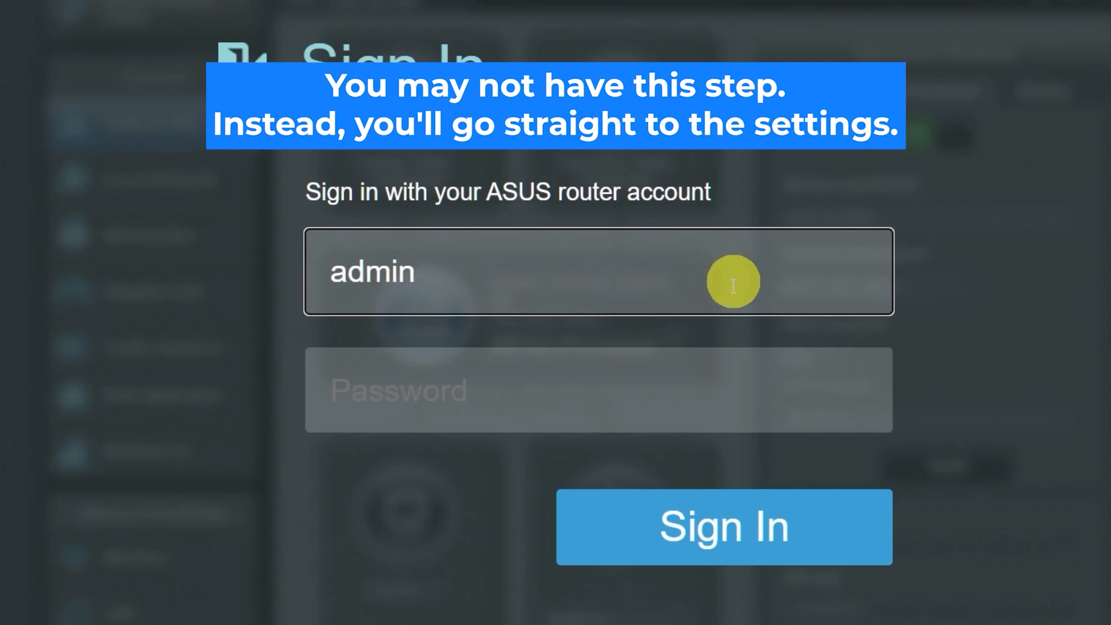
{"action": "left_click", "coordinate": [693, 393]}
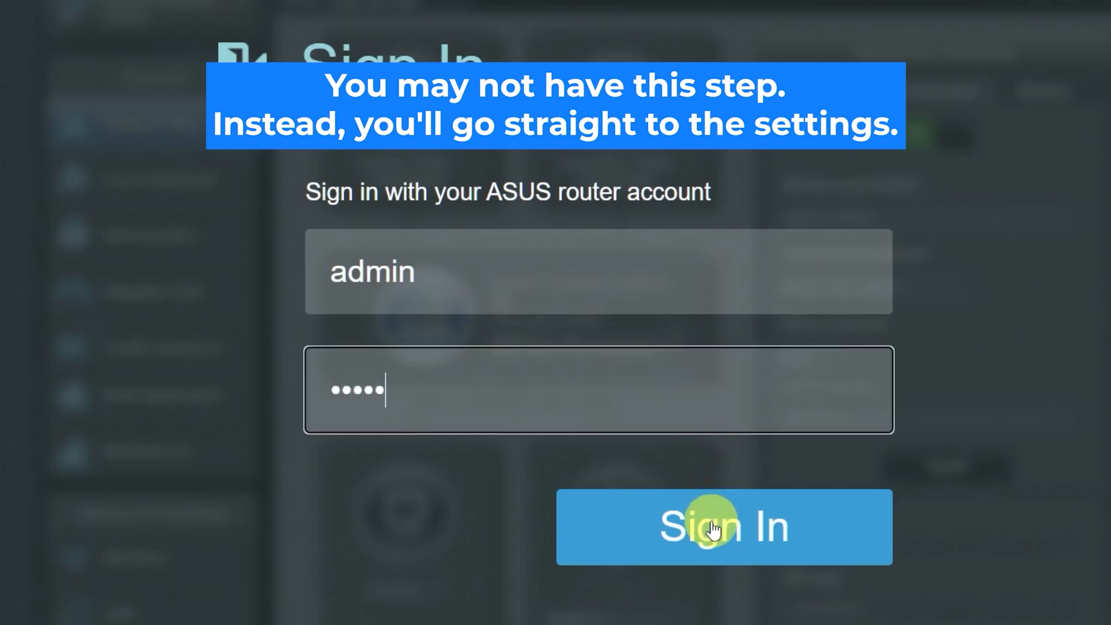
{"action": "left_click", "coordinate": [712, 528]}
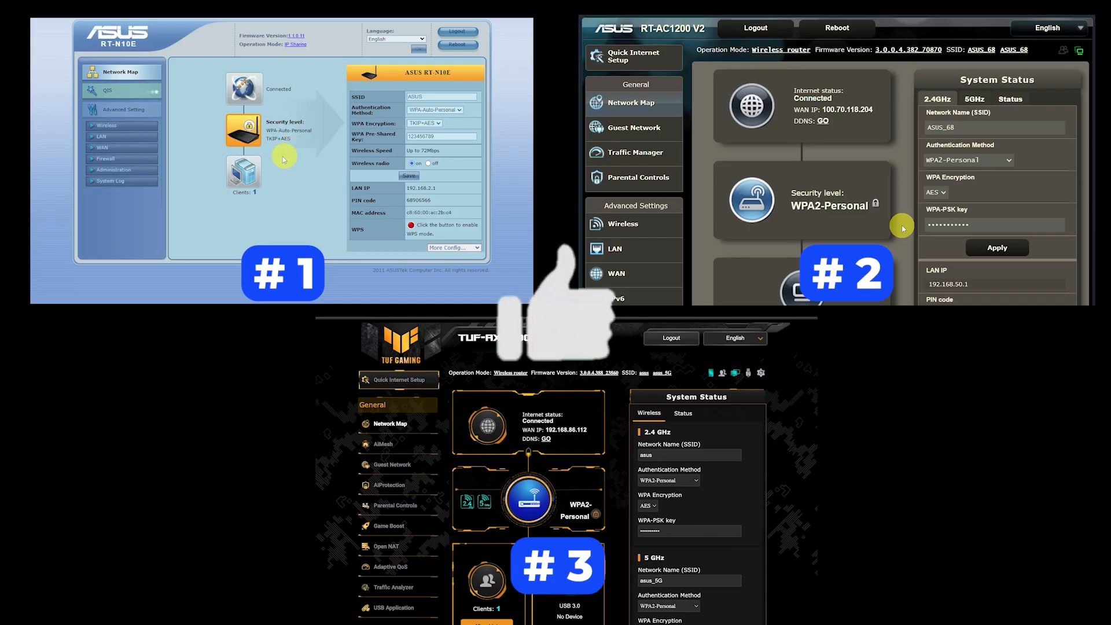
{"action": "left_click", "coordinate": [117, 149]}
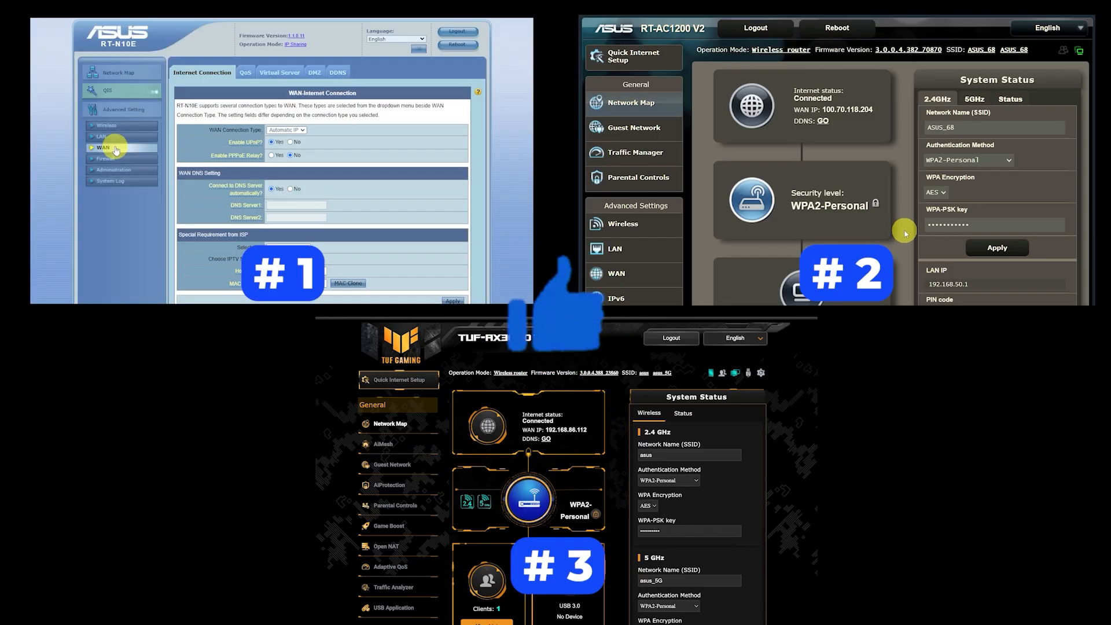
{"action": "scroll", "coordinate": [317, 620], "scroll_direction": "down", "scroll_amount": 2}
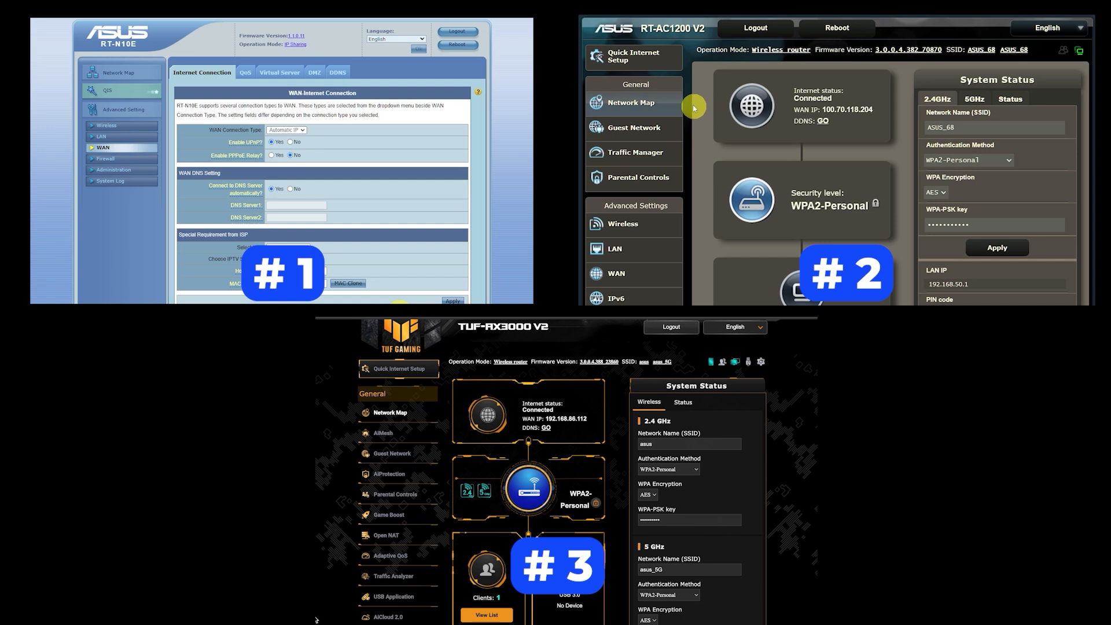
{"action": "scroll", "coordinate": [317, 619], "scroll_direction": "down", "scroll_amount": 3}
{"action": "left_click", "coordinate": [660, 53]}
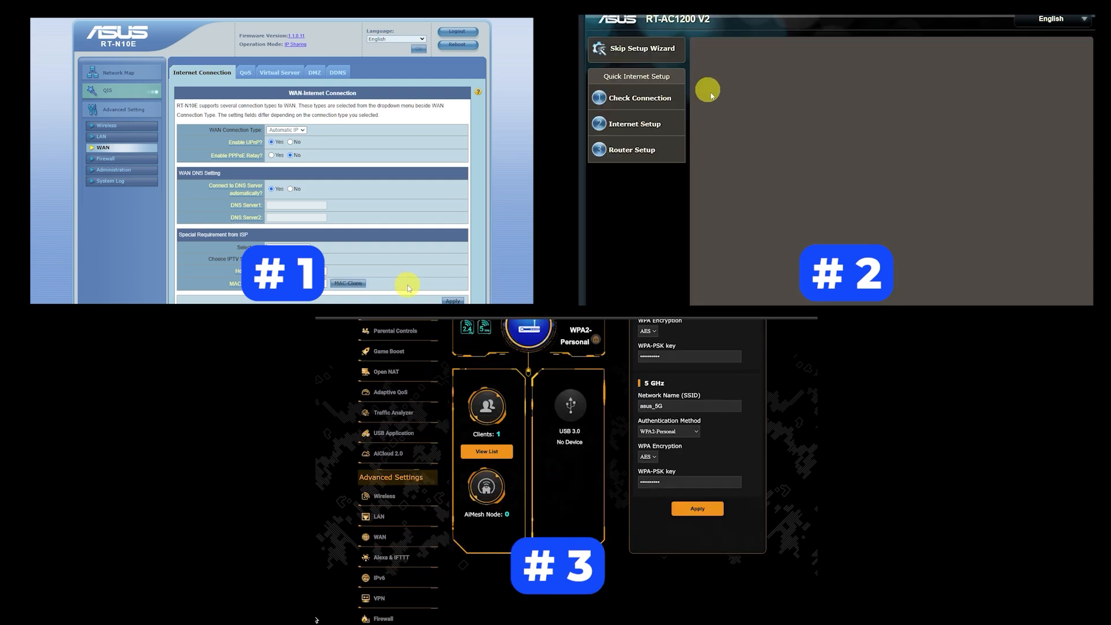
{"action": "left_click", "coordinate": [381, 538]}
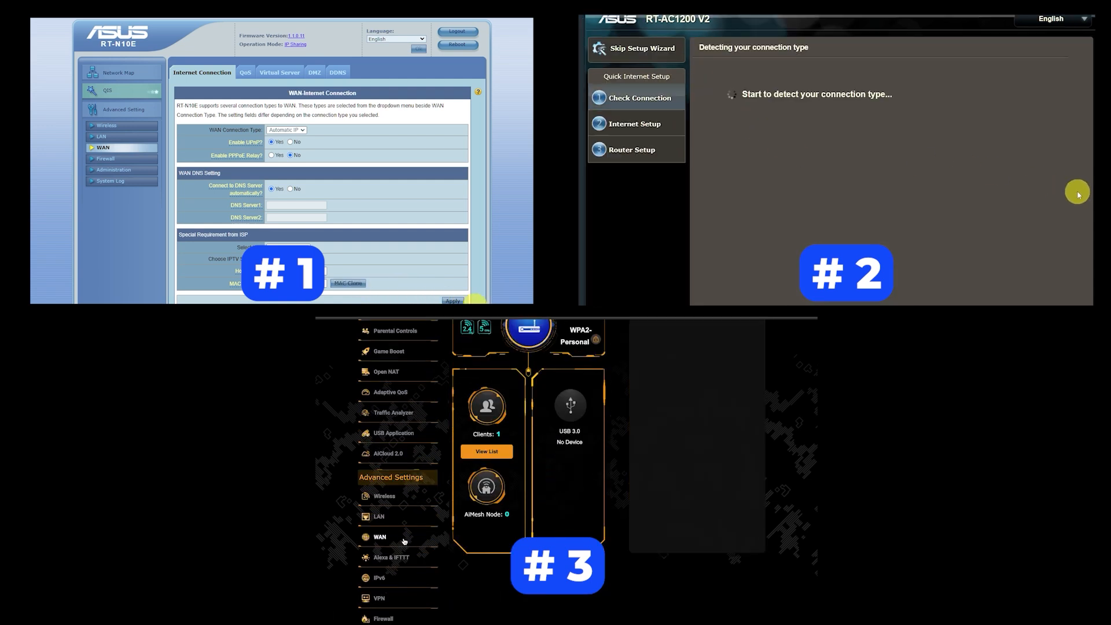
{"action": "left_click", "coordinate": [454, 300]}
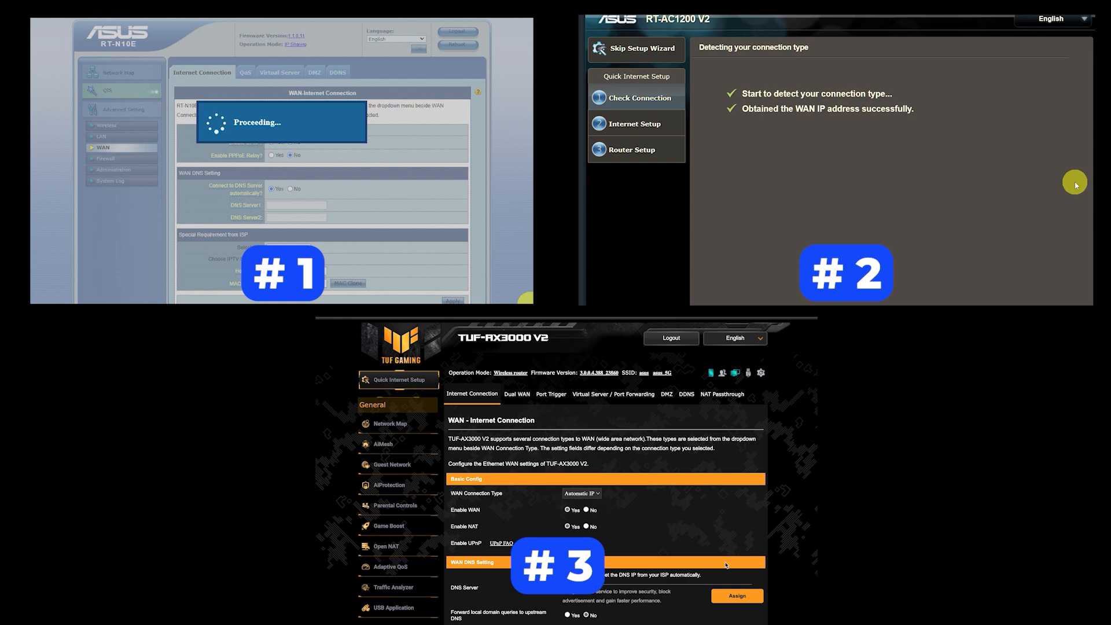
{"action": "scroll", "coordinate": [605, 492], "scroll_direction": "down", "scroll_amount": 10}
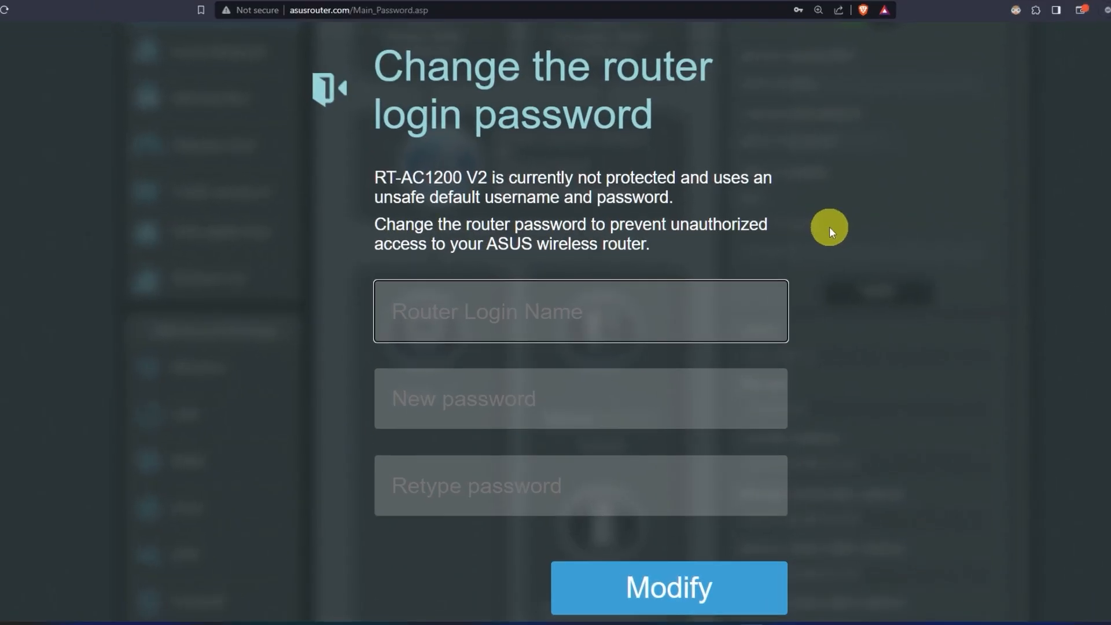
Change the router login name to asus and set a new admin password, then save
{"action": "type", "text": "asus"}
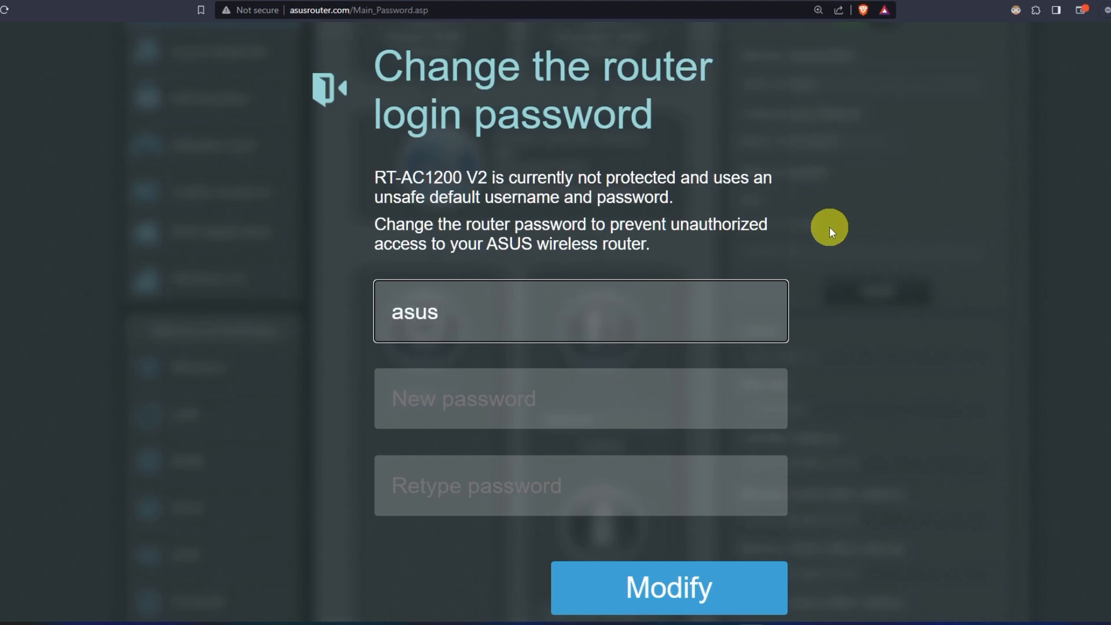
{"action": "left_click", "coordinate": [604, 397]}
{"action": "type", "text": "••••••••••"}
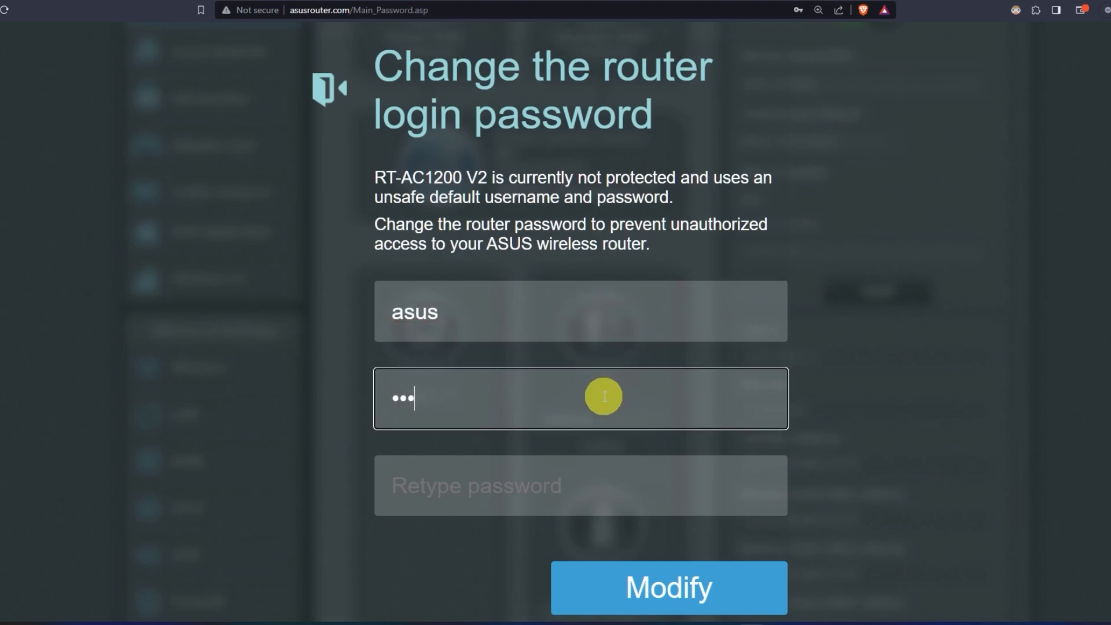
{"action": "left_click", "coordinate": [600, 493]}
{"action": "type", "text": "••••••••••"}
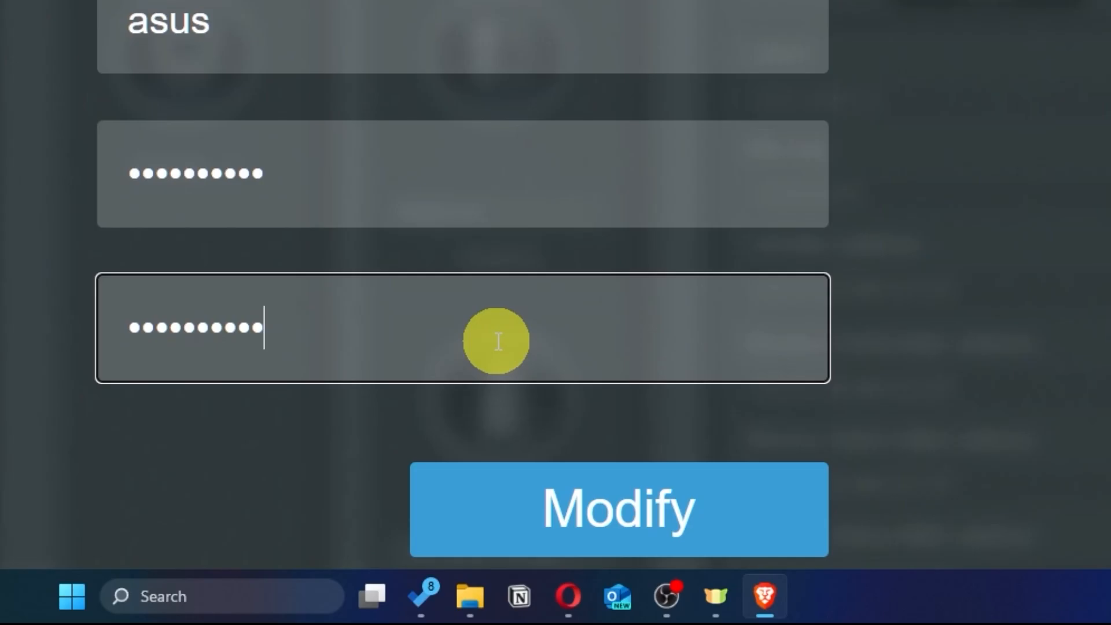
{"action": "left_click", "coordinate": [712, 523]}
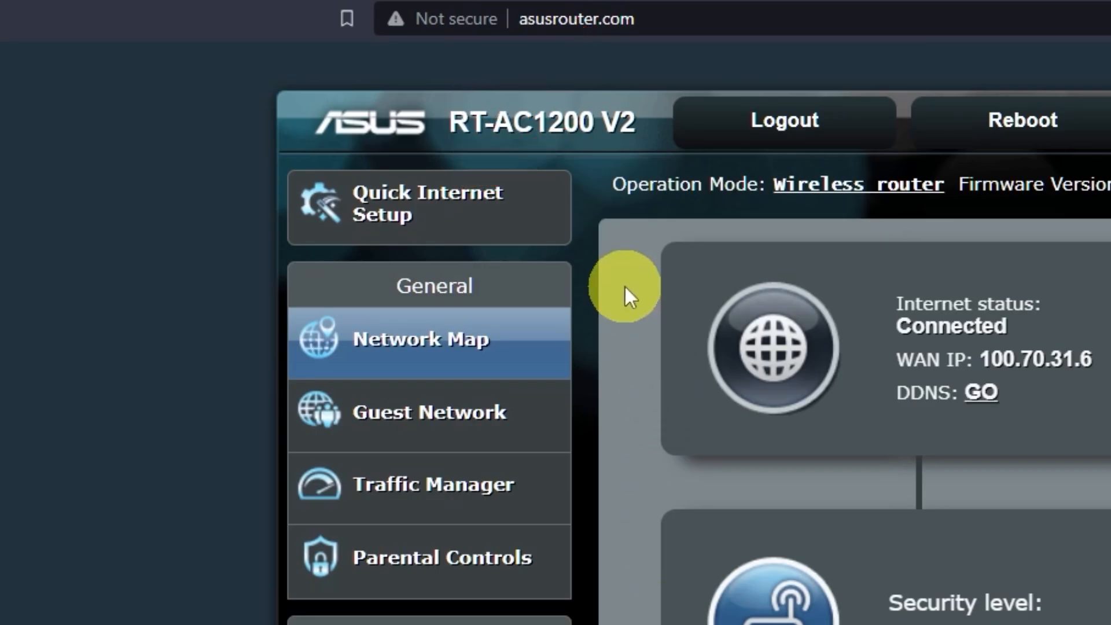
Start the quick internet setup and reveal the current 2.4 GHz and 5 GHz Wi-Fi passwords
{"action": "left_click", "coordinate": [486, 225]}
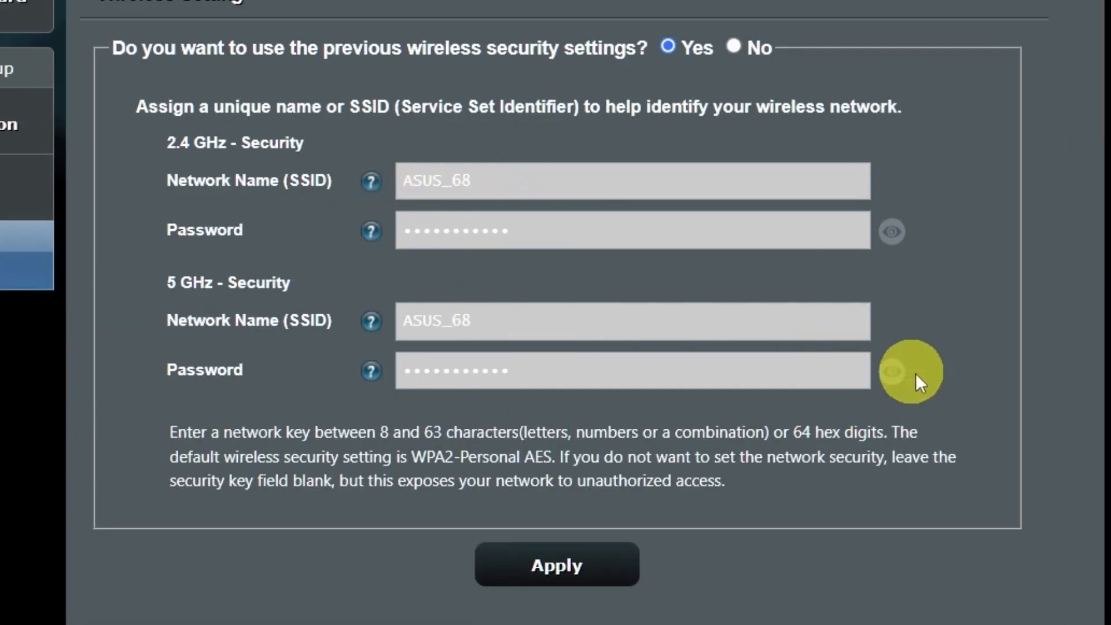
{"action": "left_click", "coordinate": [899, 374]}
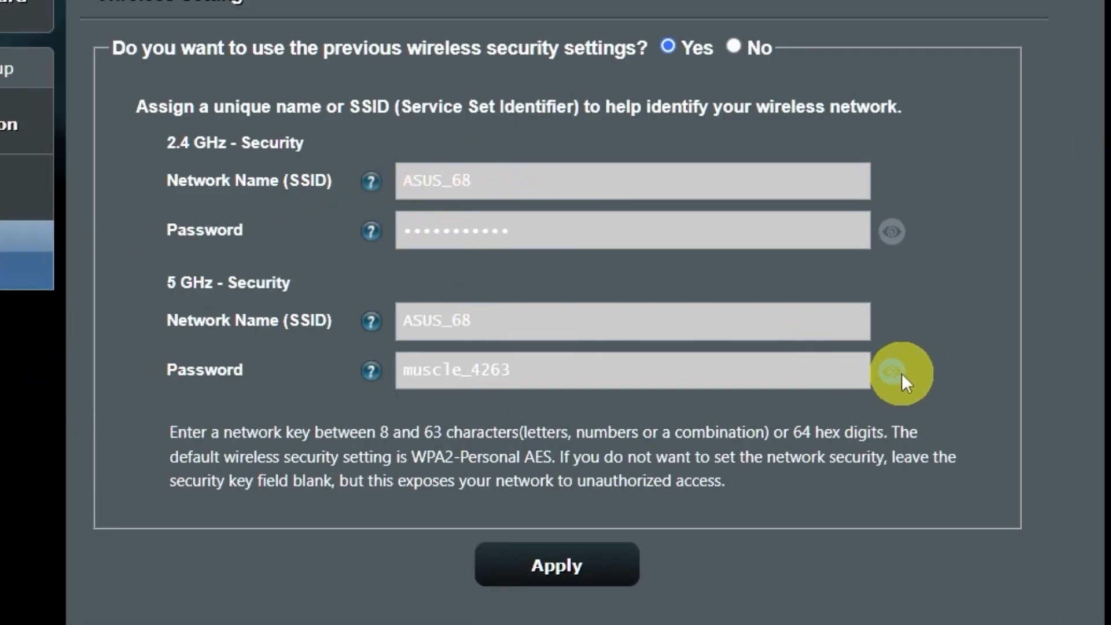
{"action": "left_click", "coordinate": [889, 238]}
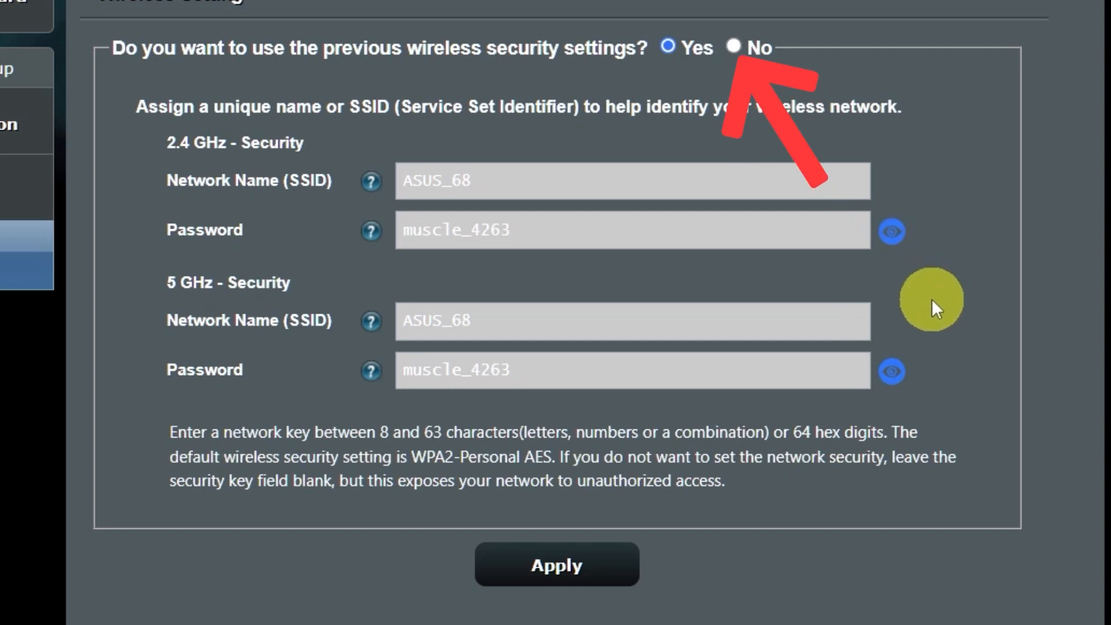
Drop the old security settings and apply a new nine-digit Wi-Fi password, accepting the weak-password warning
{"action": "left_click", "coordinate": [734, 46]}
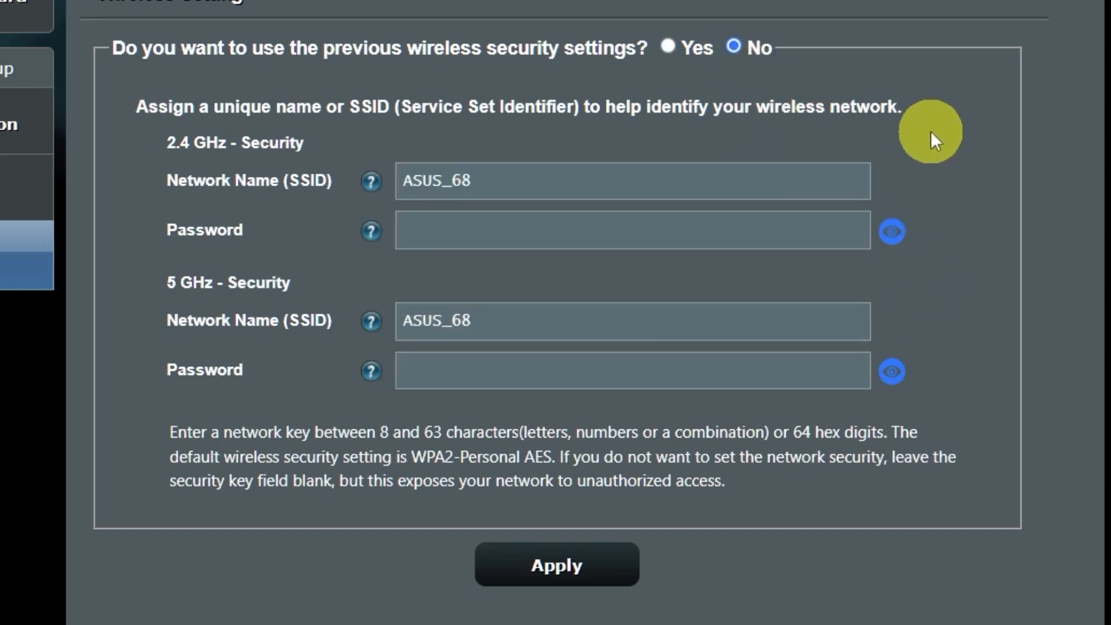
{"action": "left_click", "coordinate": [663, 235]}
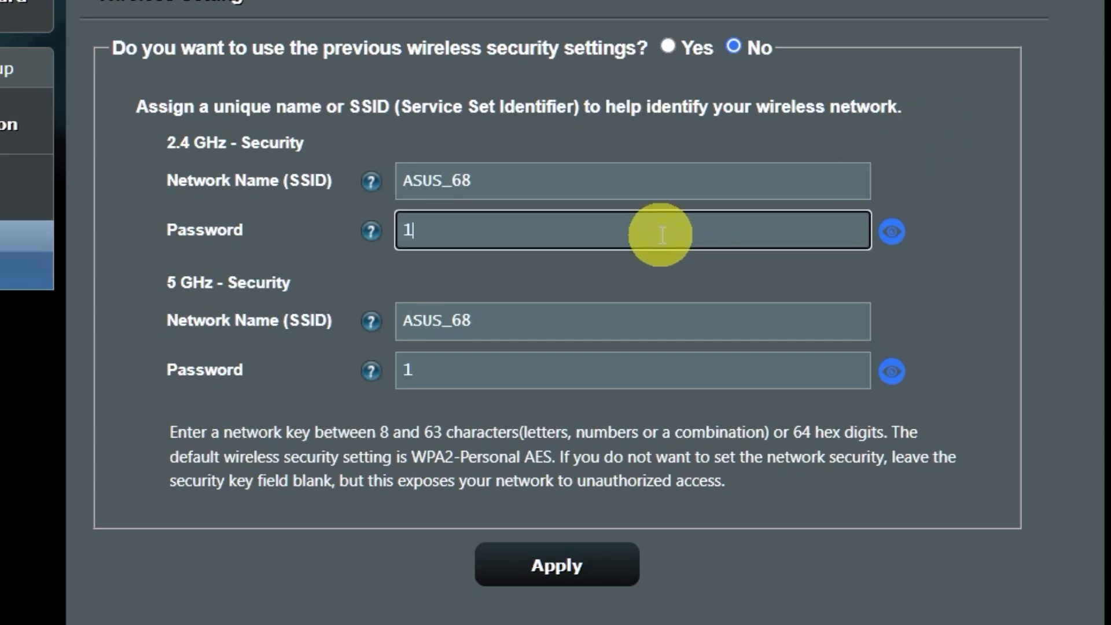
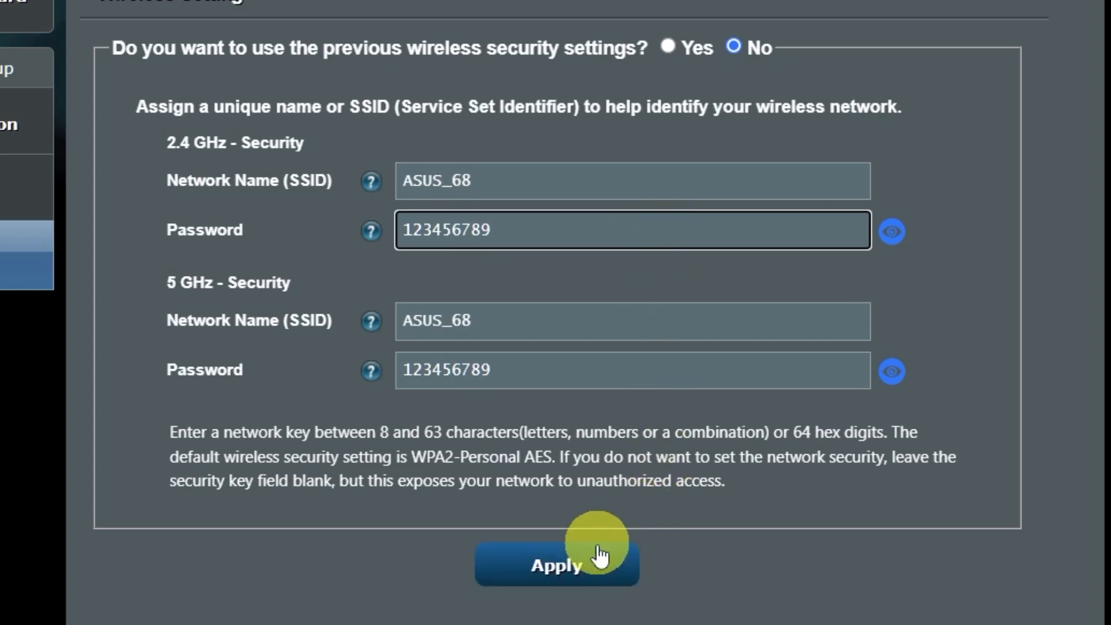
{"action": "left_click", "coordinate": [582, 565]}
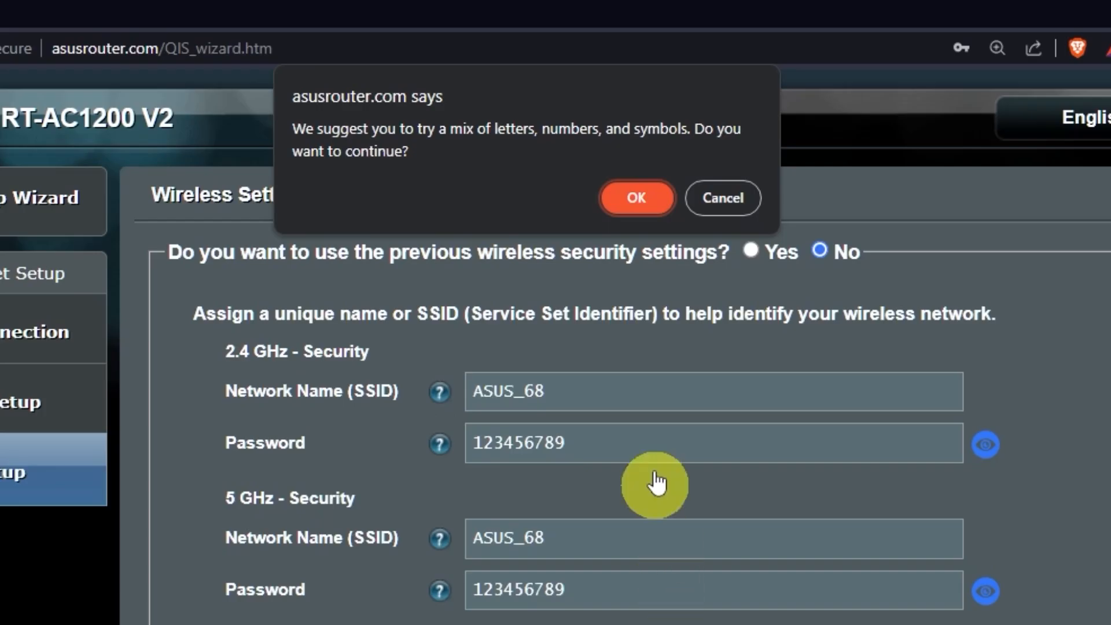
{"action": "left_click", "coordinate": [656, 200]}
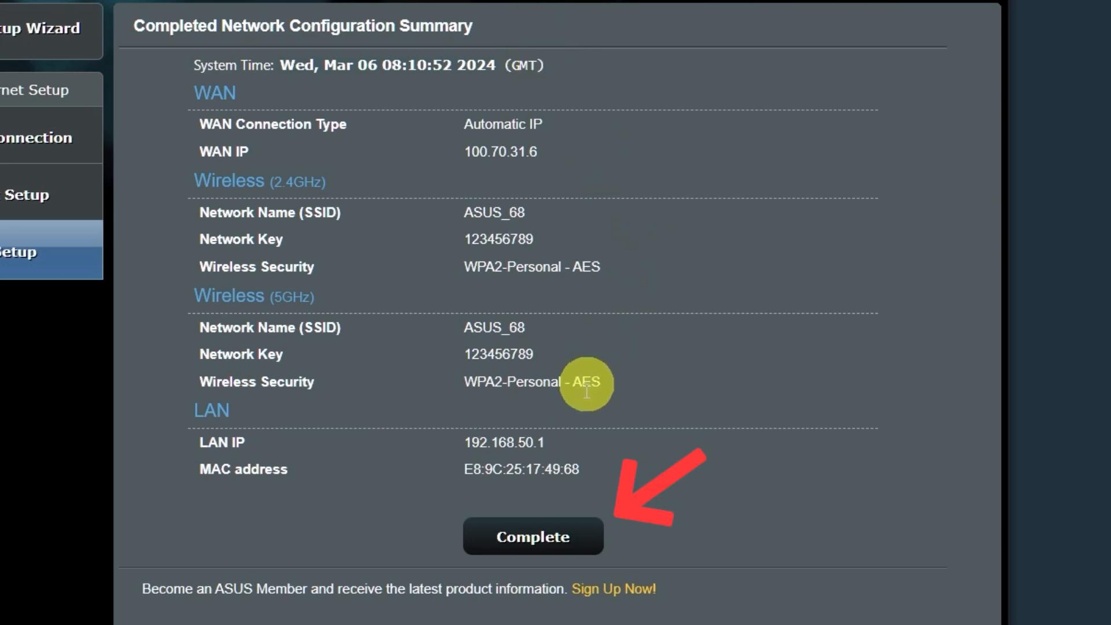
Complete the setup wizard from the Network Configuration Summary to return to the Network Map
{"action": "left_click", "coordinate": [553, 529]}
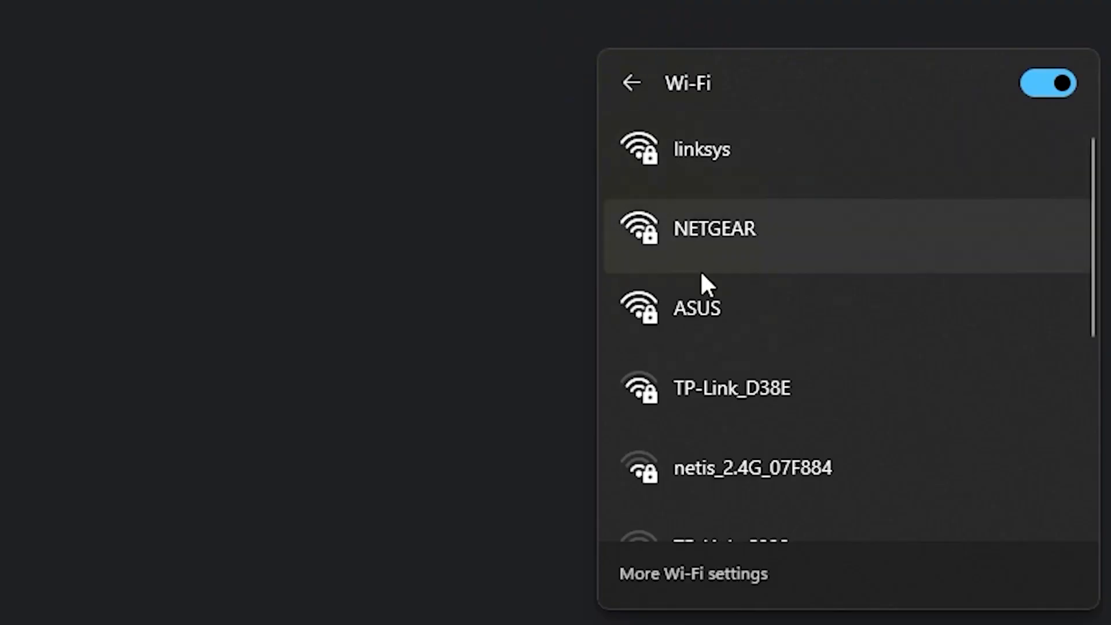
Join the ASUS Wi-Fi network in Windows using the new nine-digit security key
{"action": "left_click", "coordinate": [727, 298]}
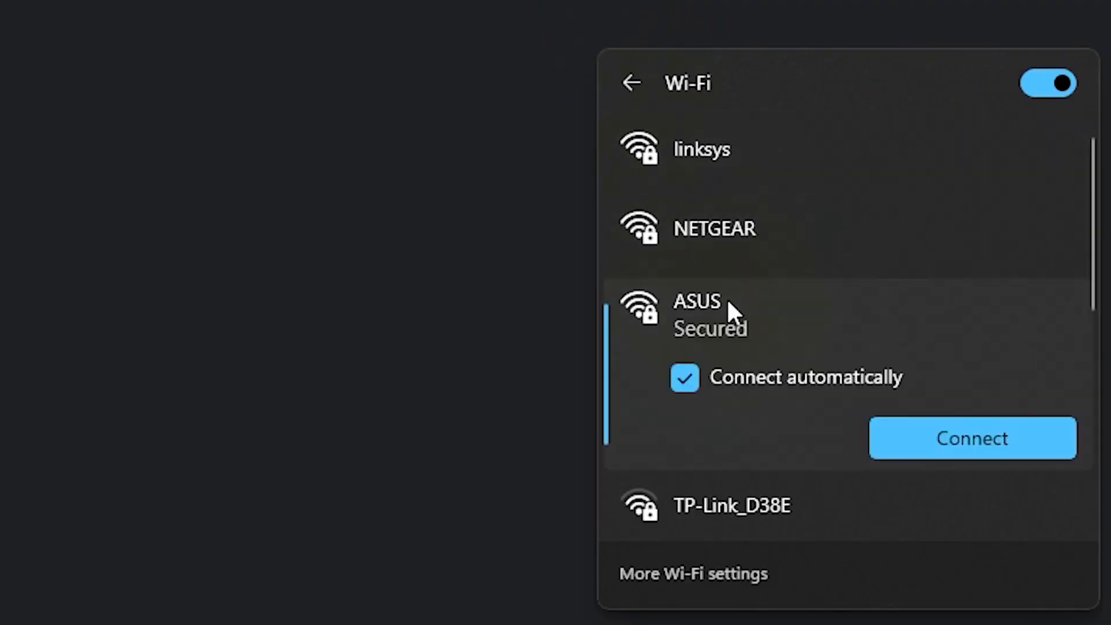
{"action": "left_click", "coordinate": [926, 435]}
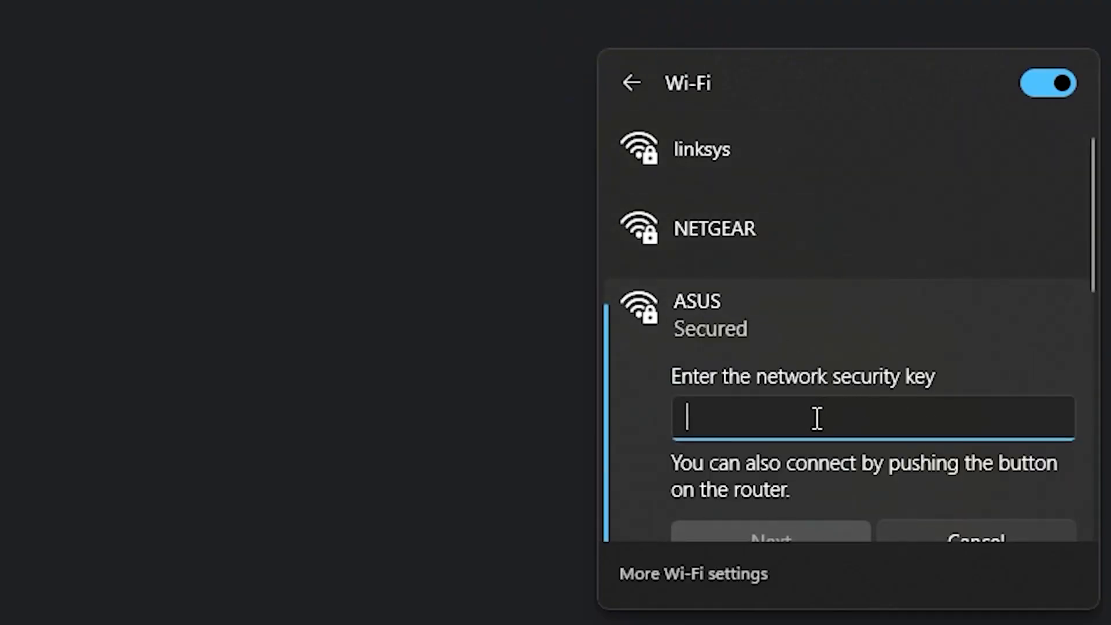
{"action": "type", "text": "*********"}
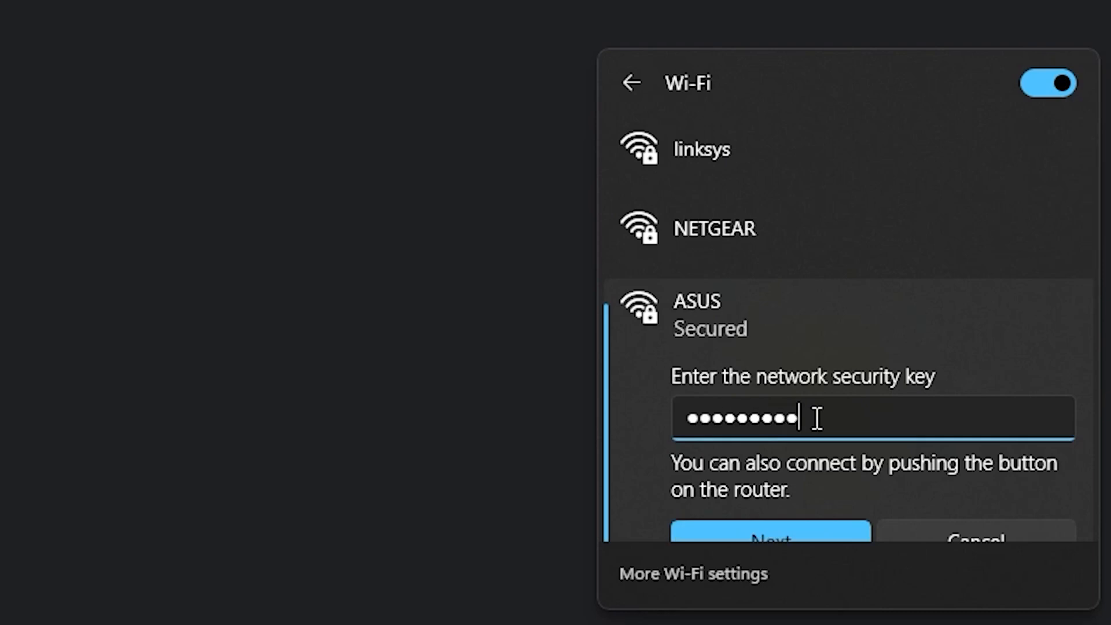
{"action": "left_click", "coordinate": [792, 528]}
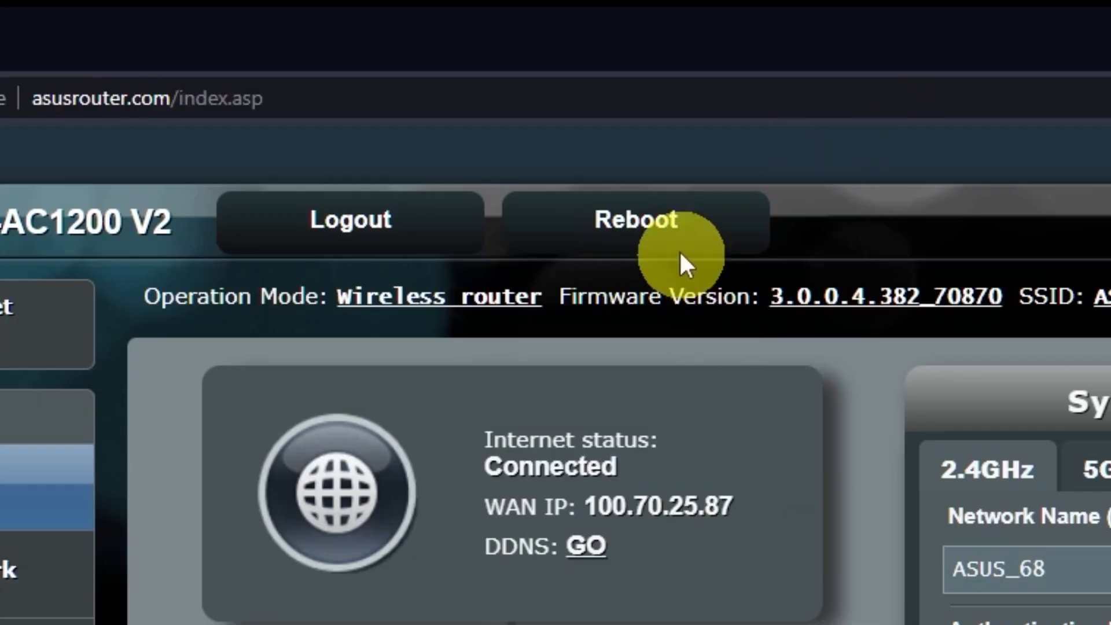
Reboot the router and confirm the restart
{"action": "left_click", "coordinate": [676, 232]}
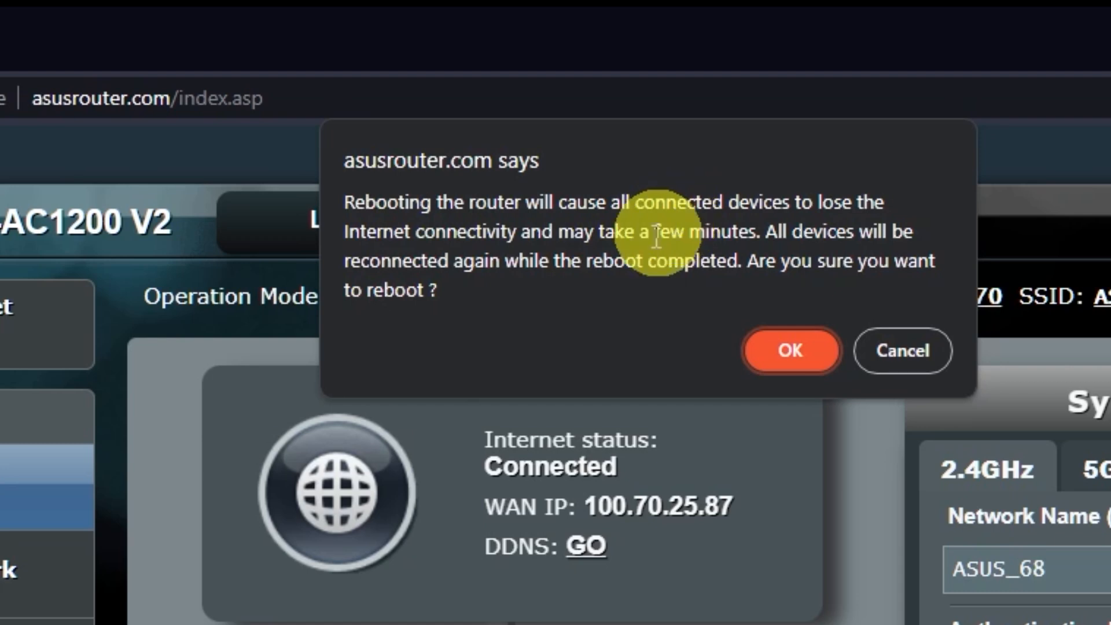
{"action": "left_click", "coordinate": [795, 354]}
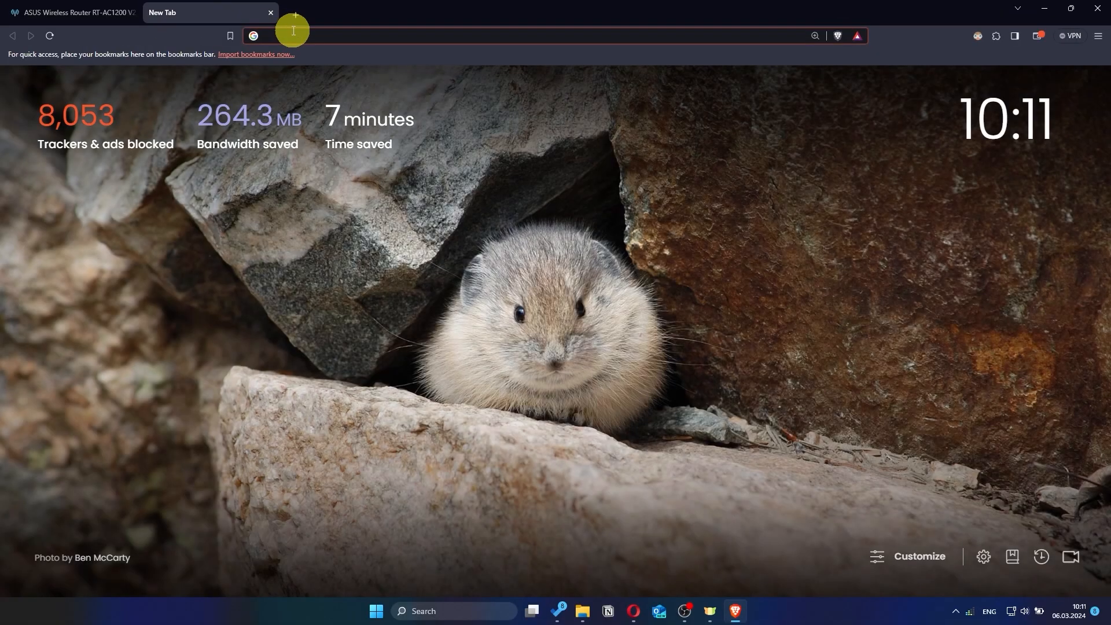
Search for gg in a new tab to test the internet connection
{"action": "type", "text": "gg"}
{"action": "key", "text": "Return"}
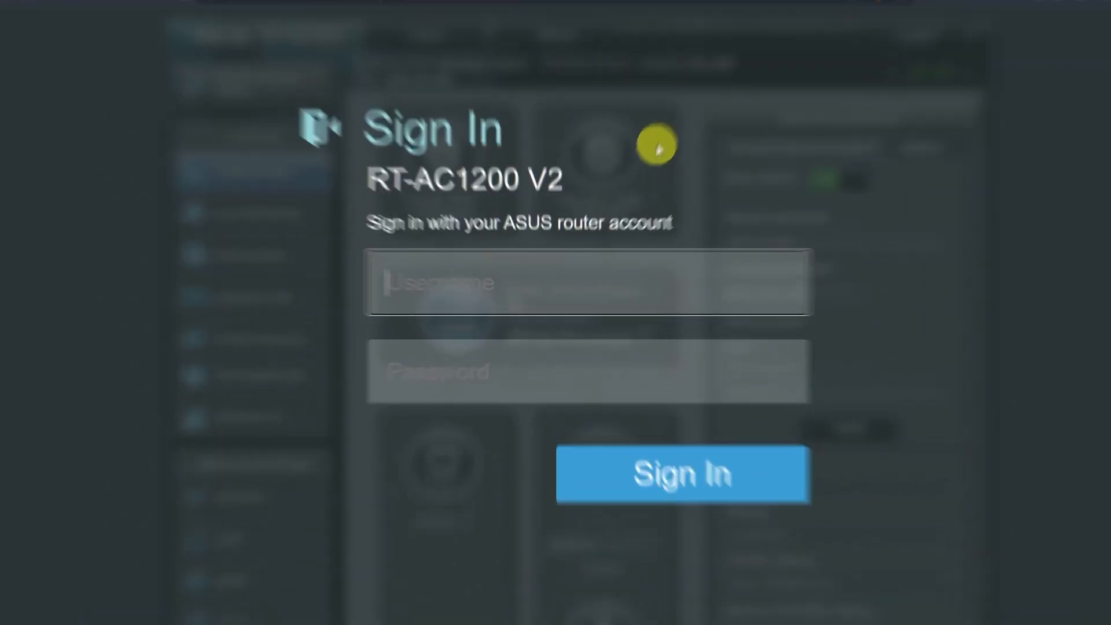
Sign back into the router with login name asus and the new admin password
{"action": "type", "text": "a"}
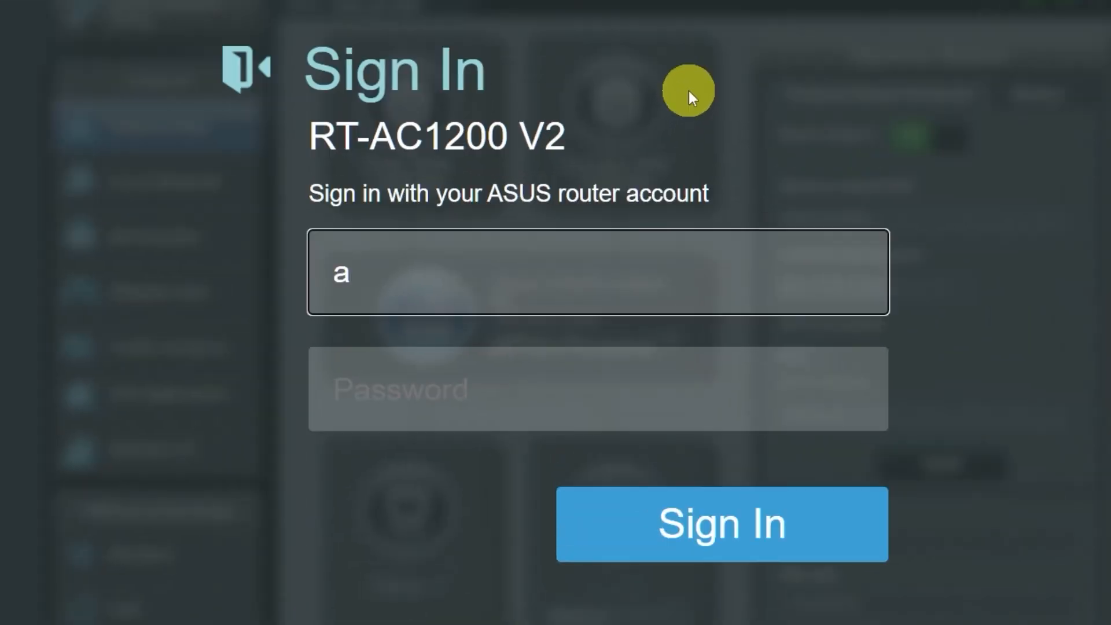
{"action": "type", "text": "sus"}
{"action": "left_click", "coordinate": [589, 389]}
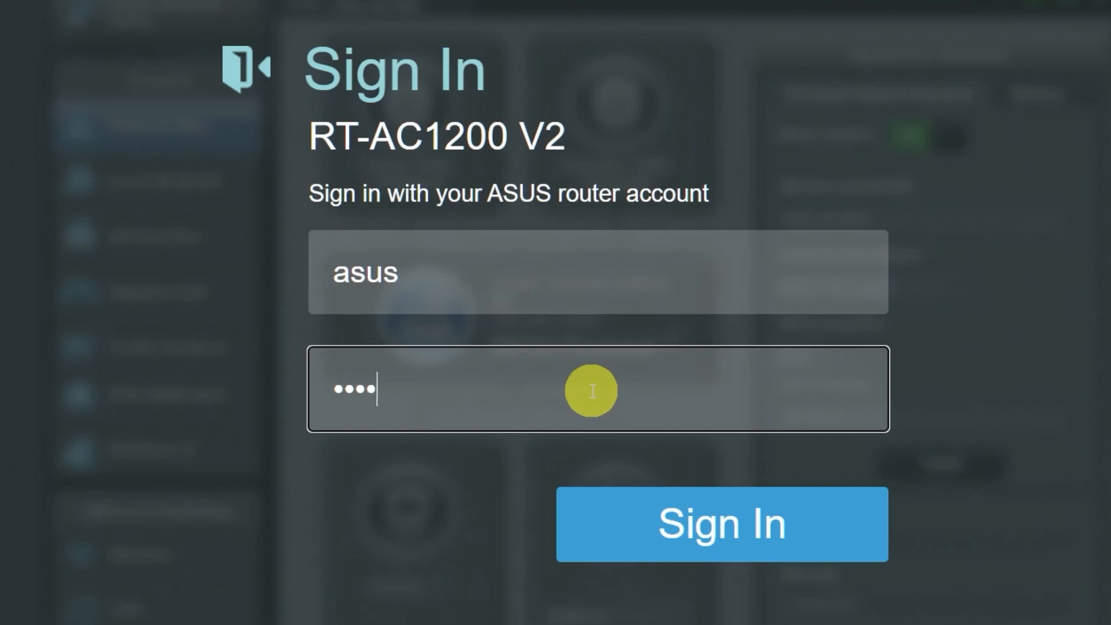
{"action": "left_click", "coordinate": [695, 523]}
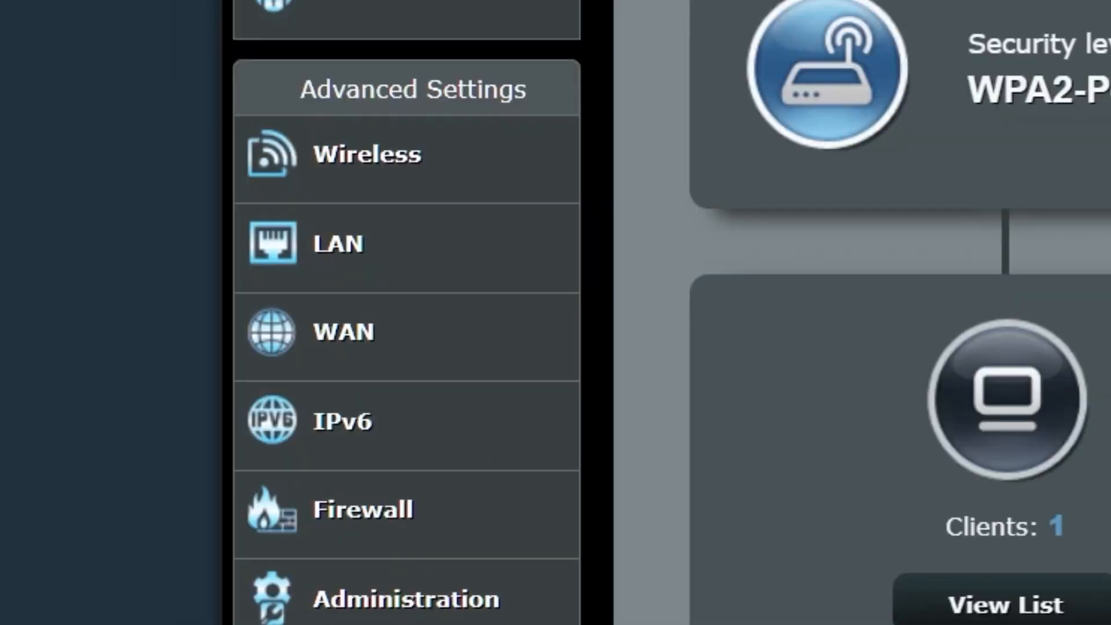
{"action": "left_click", "coordinate": [456, 342]}
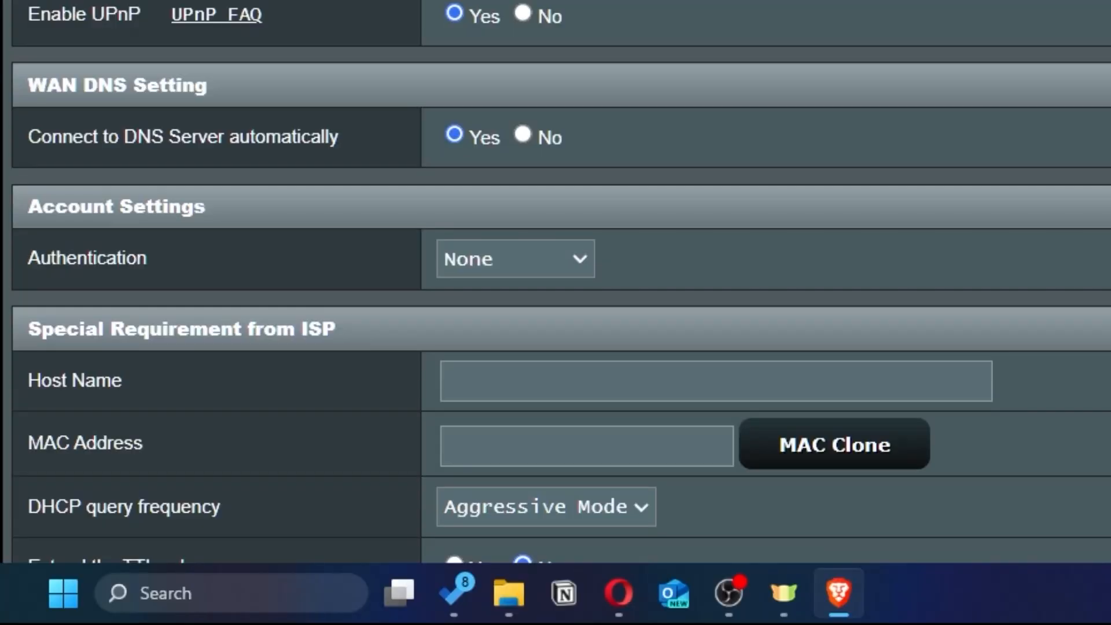
{"action": "scroll", "coordinate": [769, 218], "scroll_direction": "down", "scroll_amount": 3}
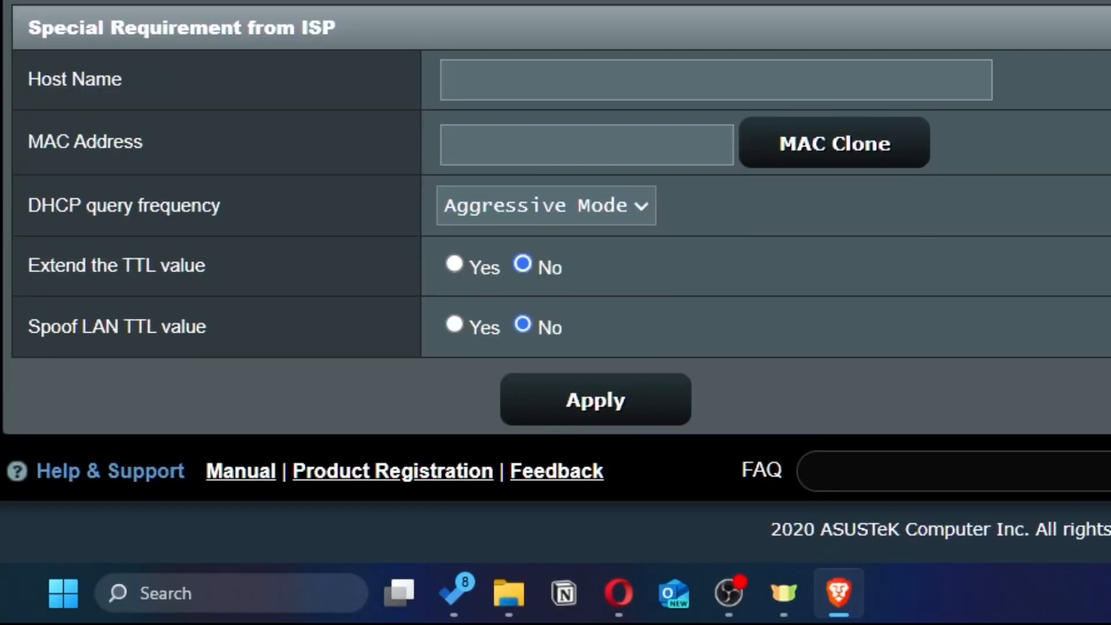
{"action": "left_click", "coordinate": [900, 164]}
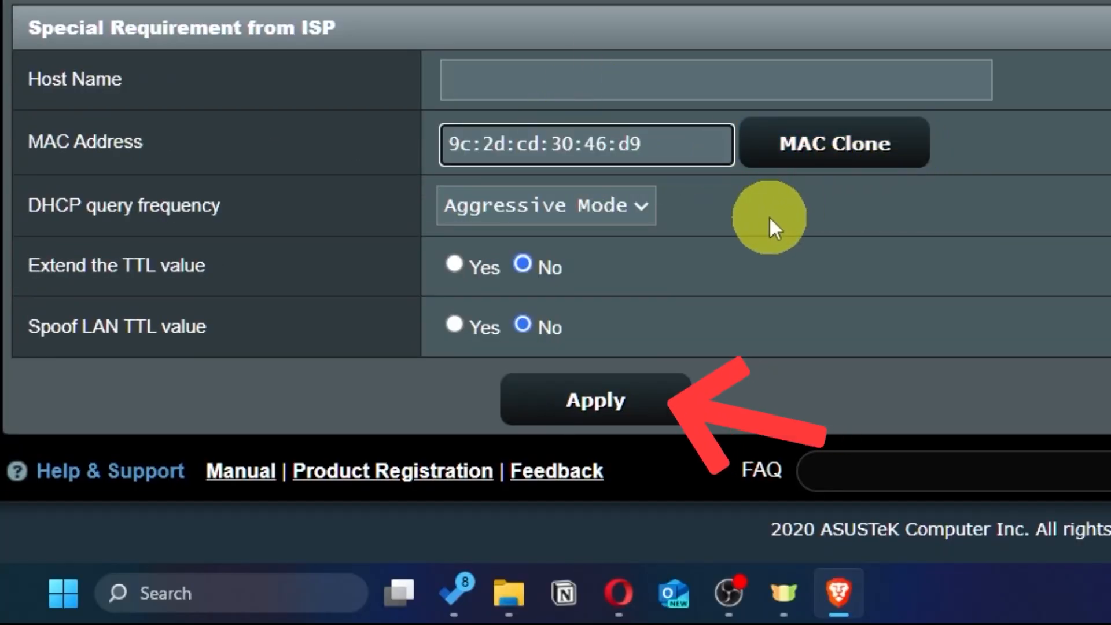
{"action": "left_click", "coordinate": [605, 414]}
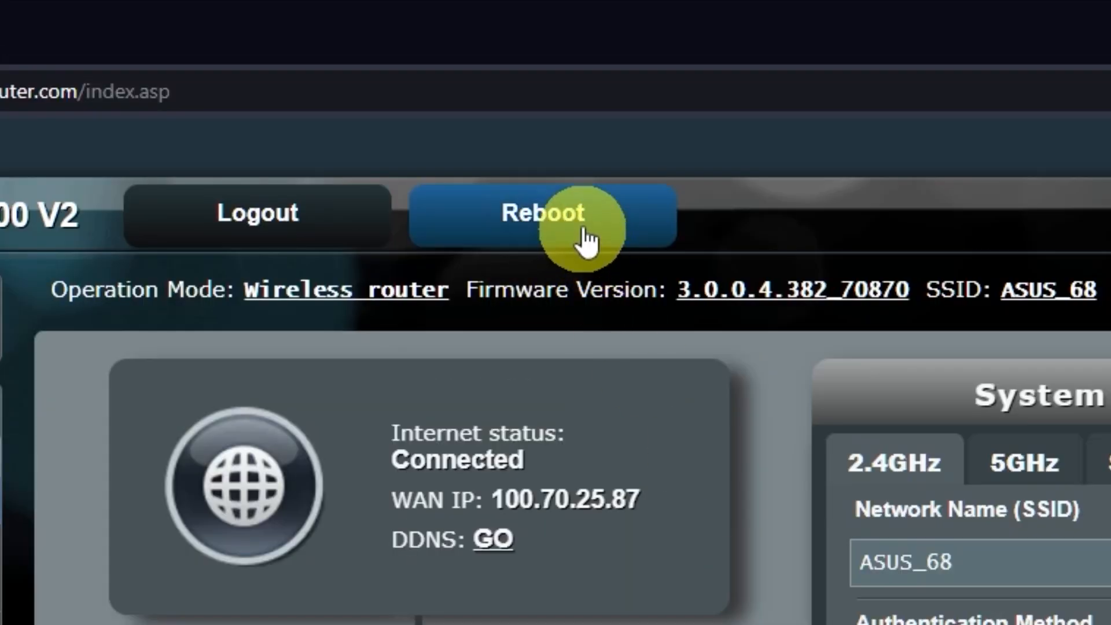
Reboot the router from the ASUSWRT page and confirm the restart
{"action": "left_click", "coordinate": [587, 227]}
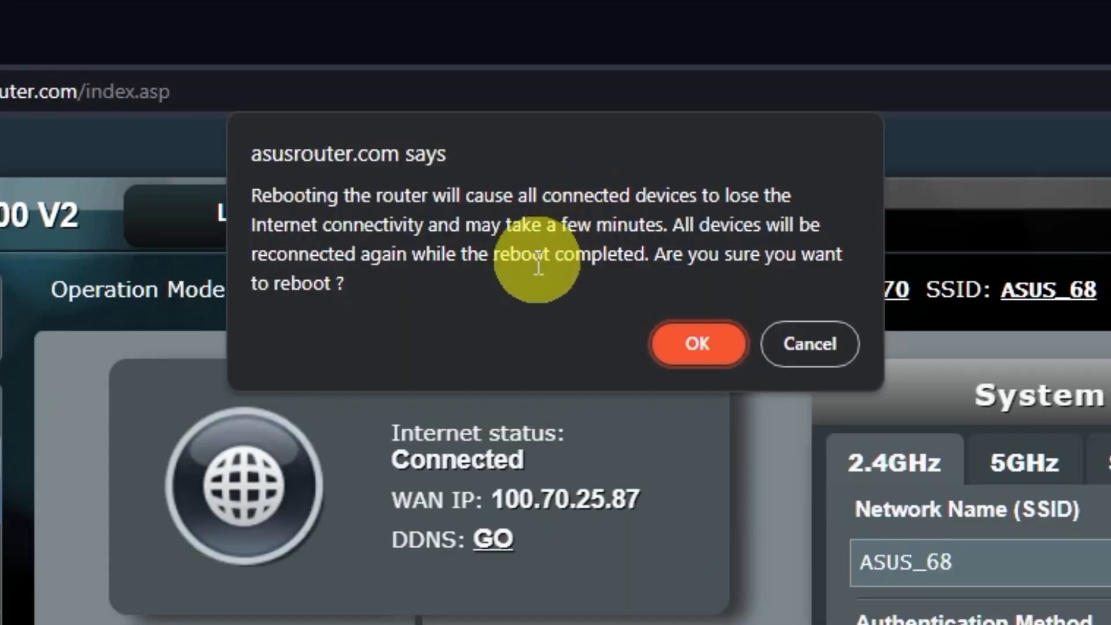
{"action": "left_click", "coordinate": [702, 345]}
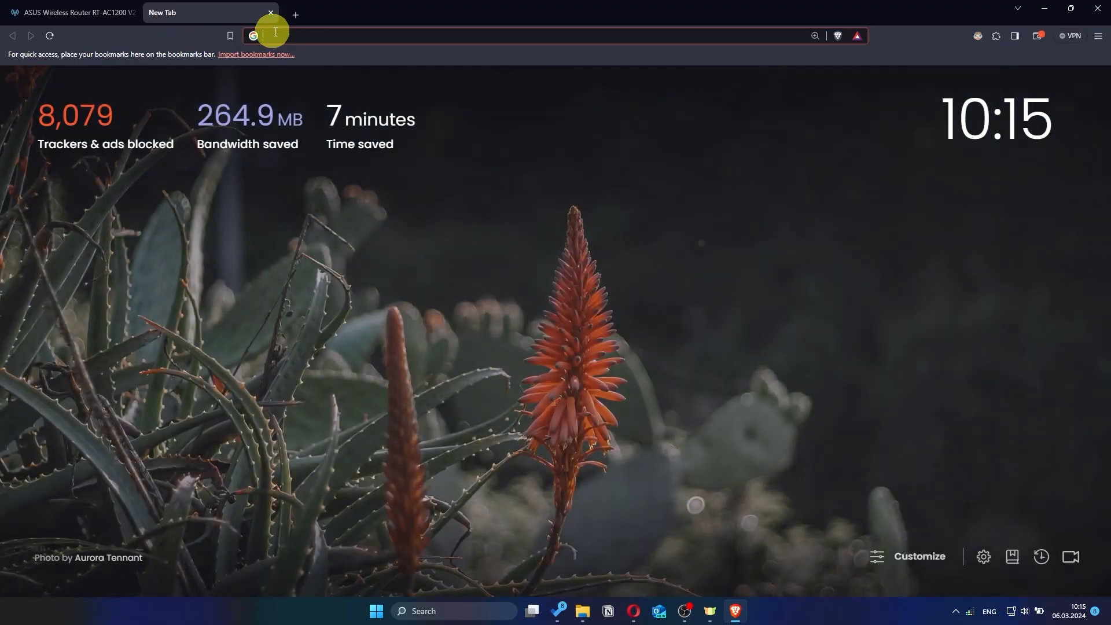
Search Google for 'gg' from a new Brave tab's address bar
{"action": "left_click", "coordinate": [301, 33]}
{"action": "type", "text": "gg"}
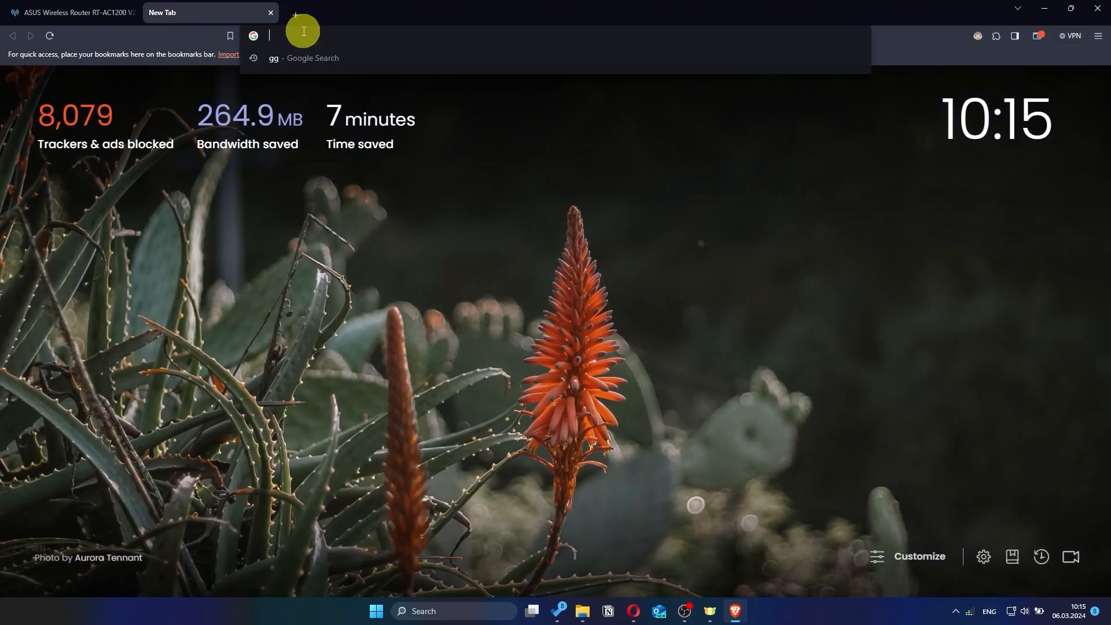
{"action": "key", "text": "Return"}
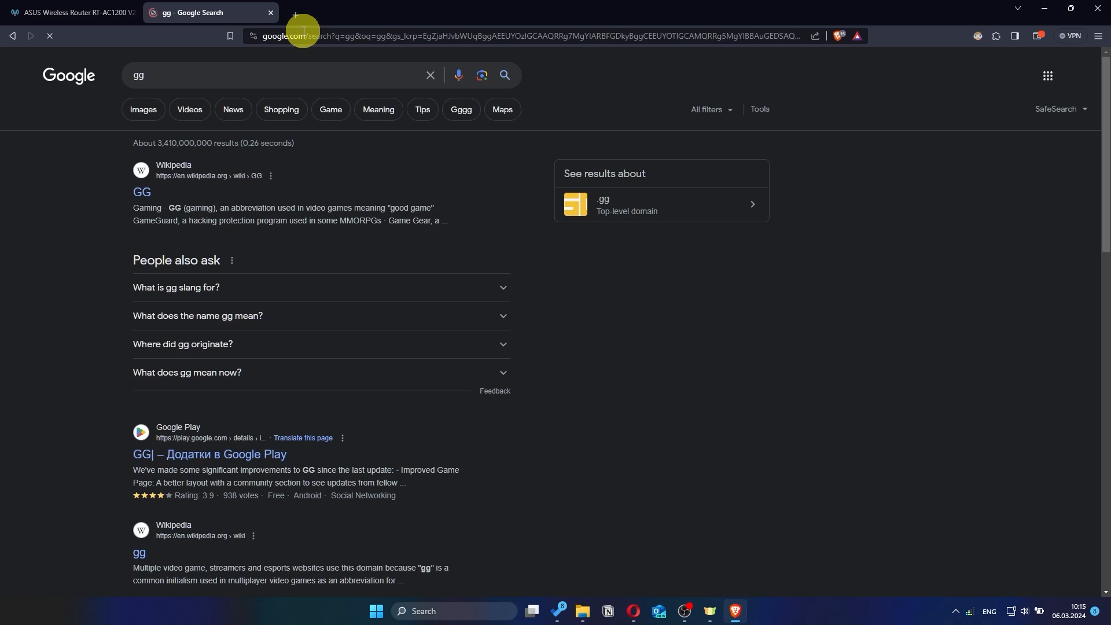